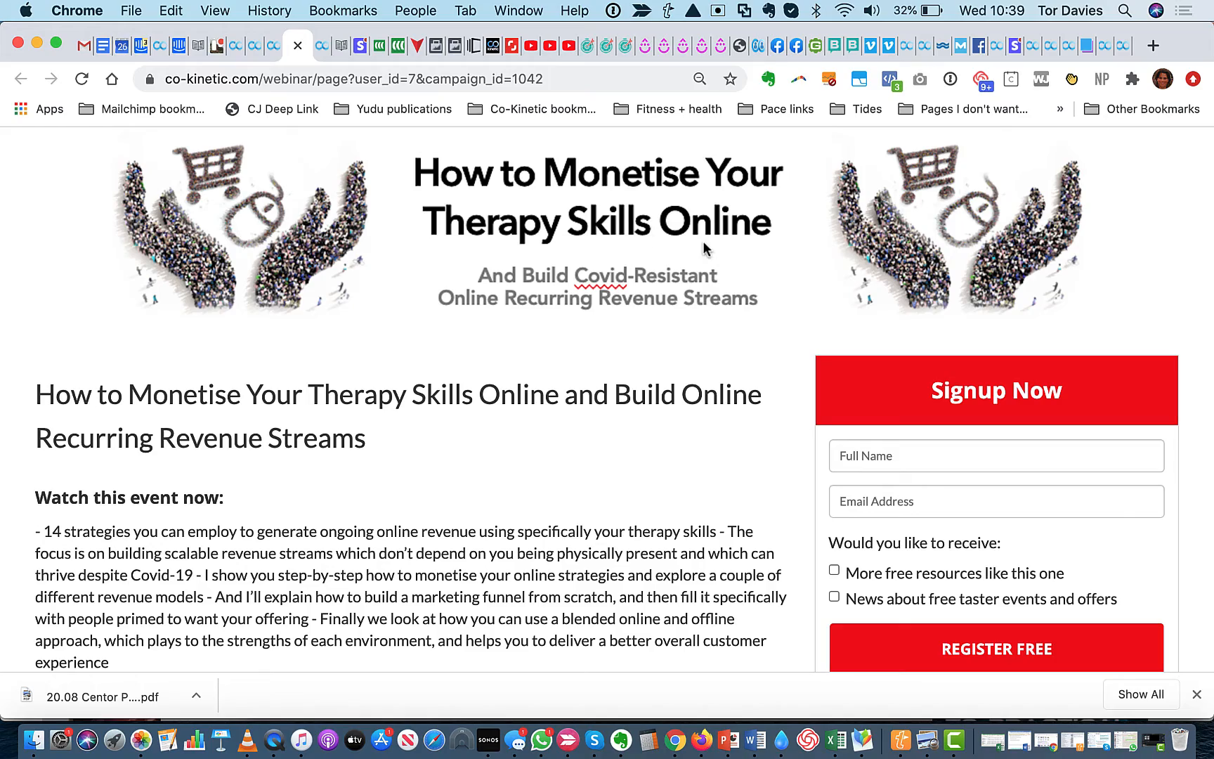
Review the webinar landing page from its banner down to the speaker section and dismiss the downloads bar
{"action": "scroll", "coordinate": [573, 496], "scroll_direction": "down", "scroll_amount": 5}
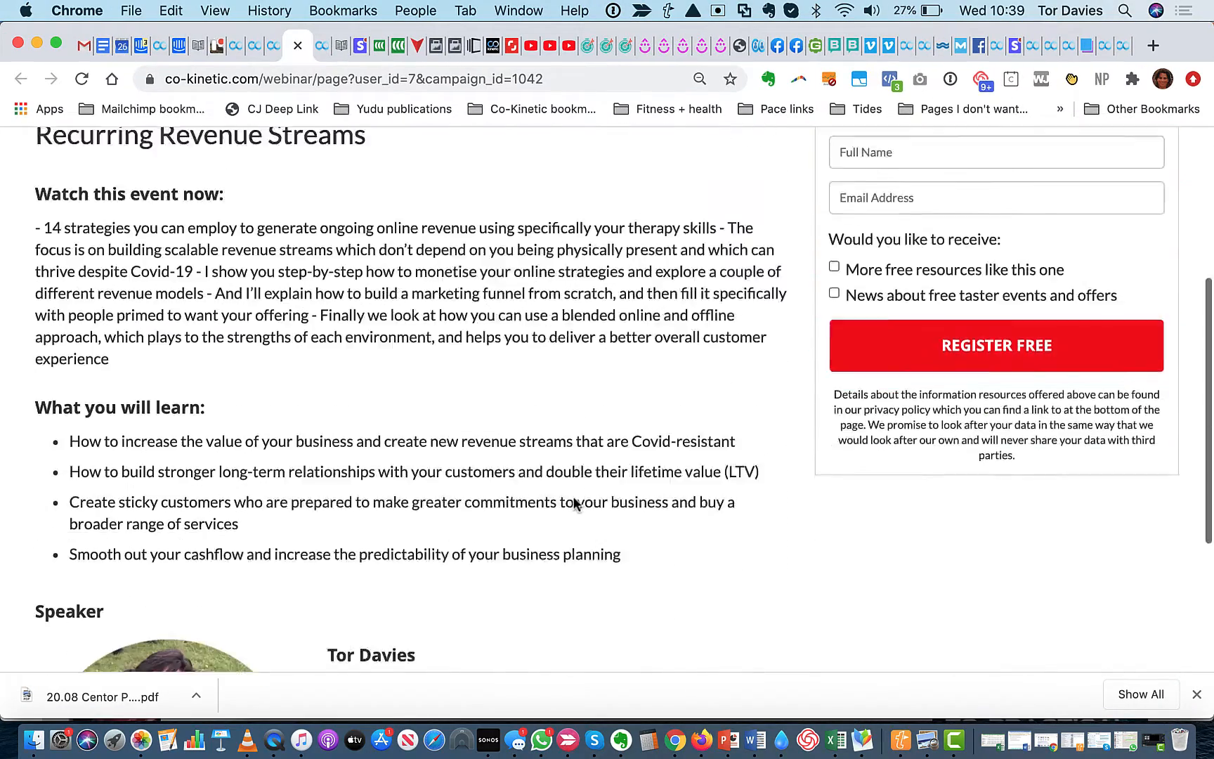
{"action": "scroll", "coordinate": [573, 503], "scroll_direction": "down", "scroll_amount": 6}
{"action": "scroll", "coordinate": [573, 504], "scroll_direction": "up", "scroll_amount": 11}
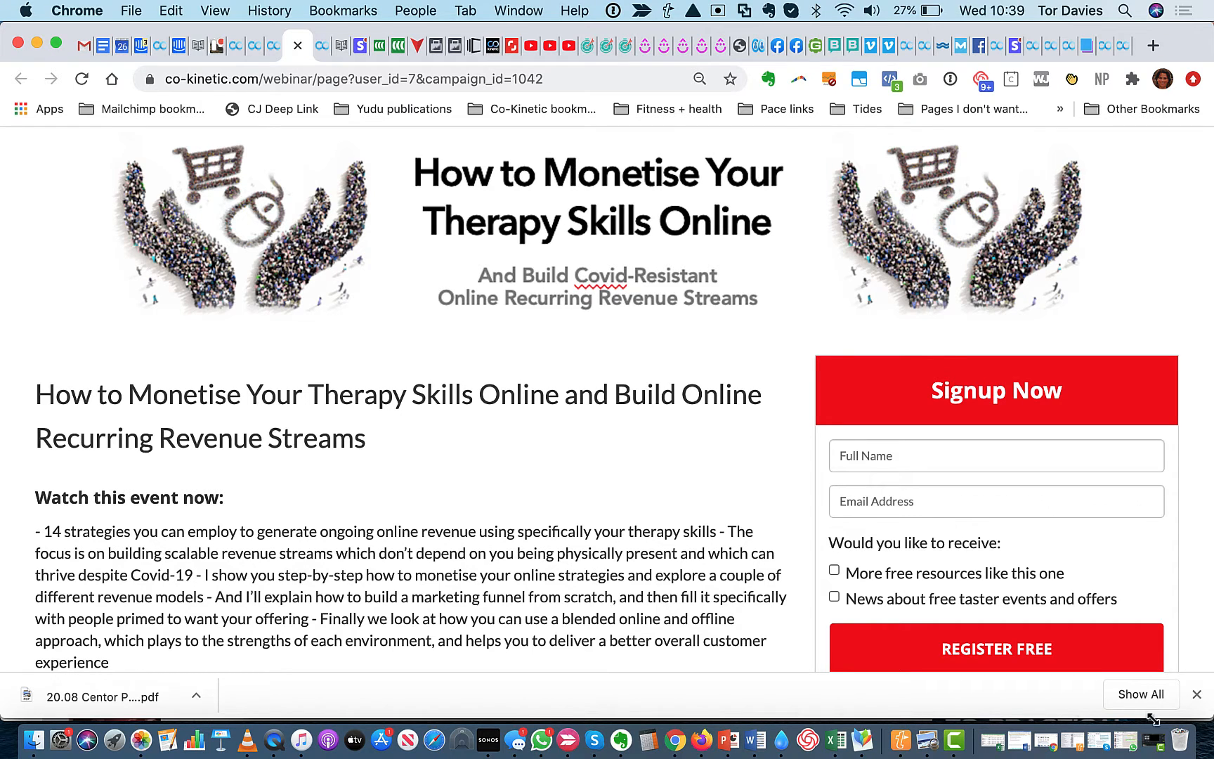
{"action": "left_click", "coordinate": [1197, 696]}
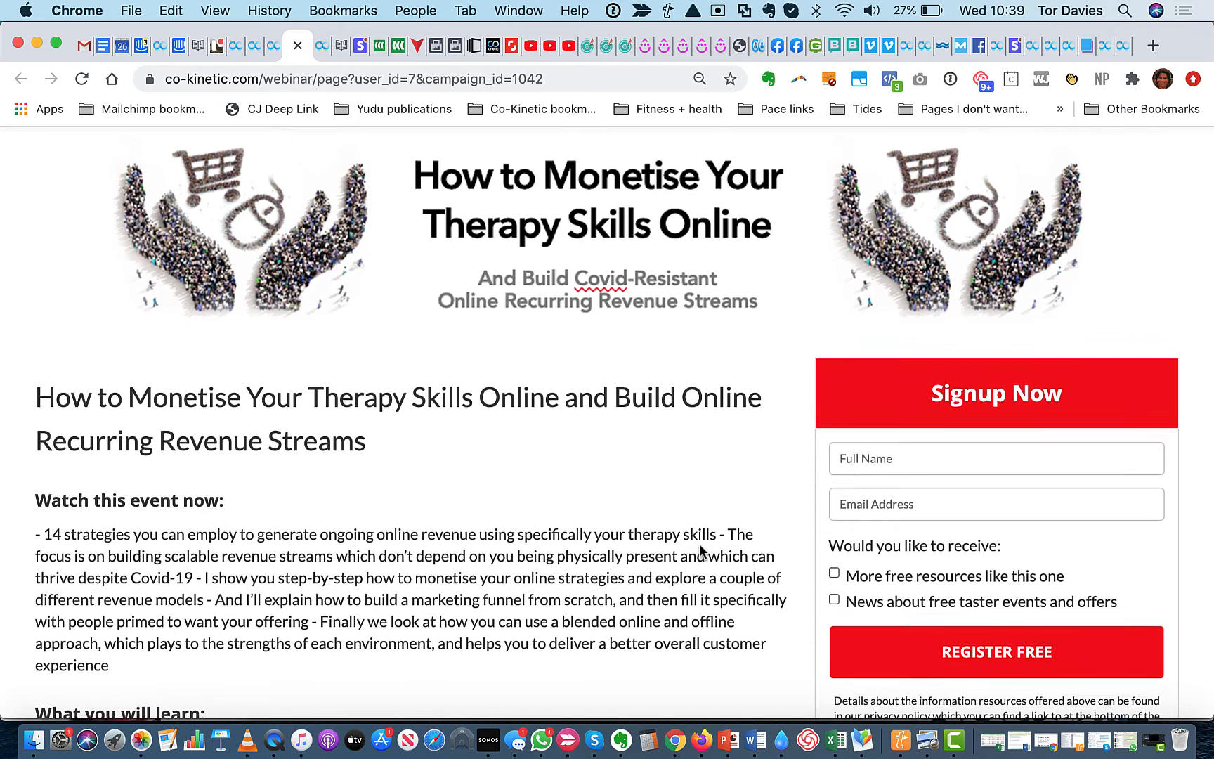
Switch to PowerPoint and examine the image and text elements of the title slide and the banner on slide 2
{"action": "left_click", "coordinate": [728, 740]}
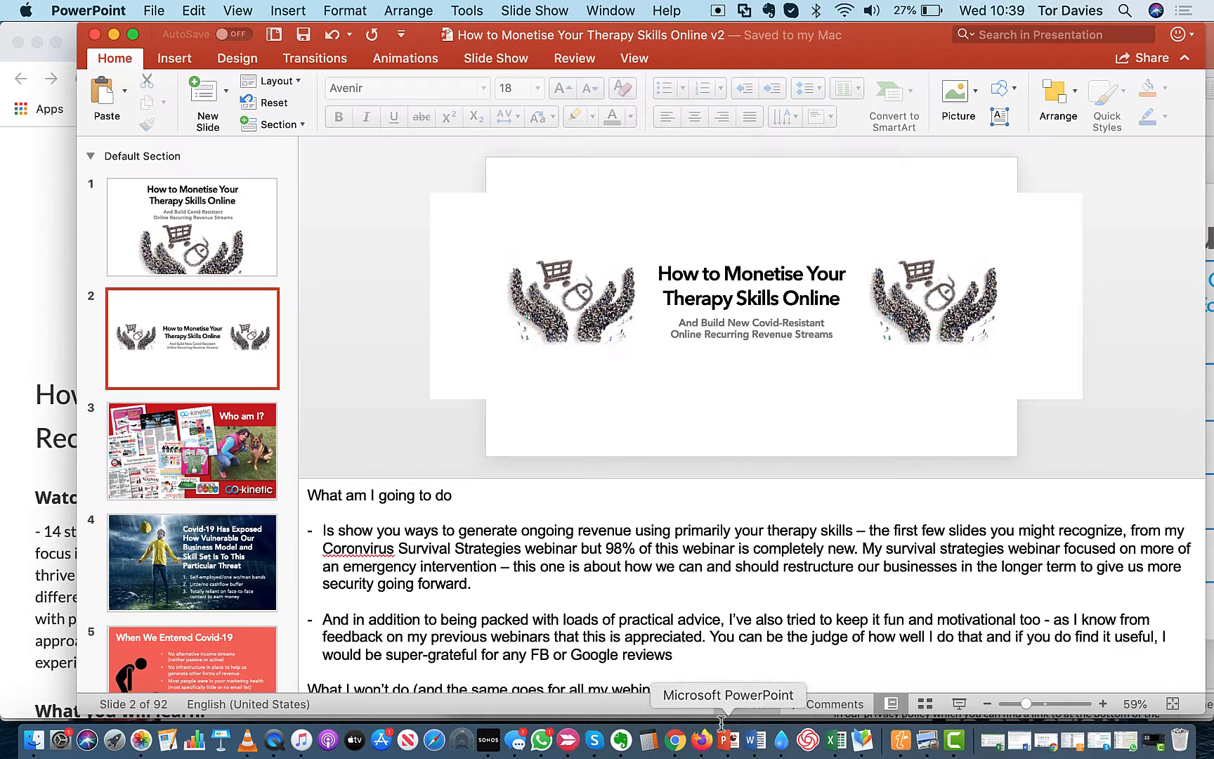
{"action": "left_click", "coordinate": [567, 301]}
{"action": "left_click", "coordinate": [963, 301]}
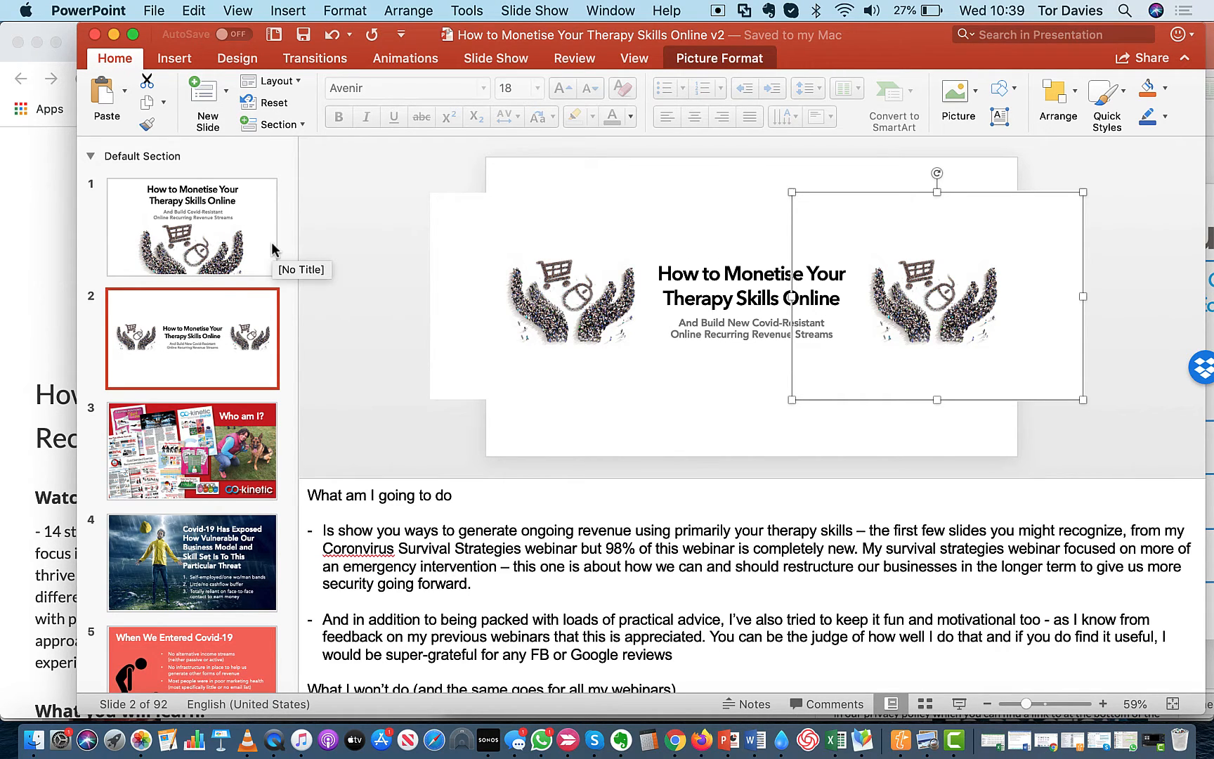
{"action": "left_click", "coordinate": [219, 253]}
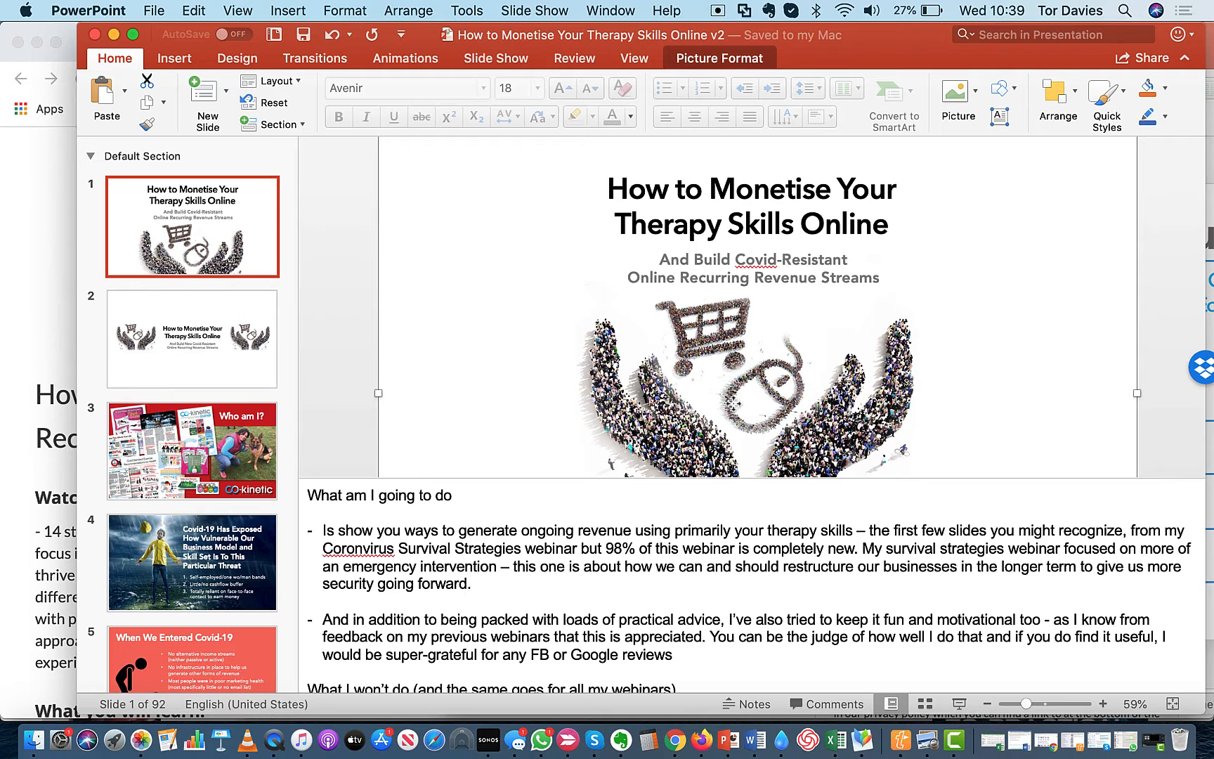
{"action": "left_click", "coordinate": [753, 193]}
{"action": "left_click", "coordinate": [759, 268]}
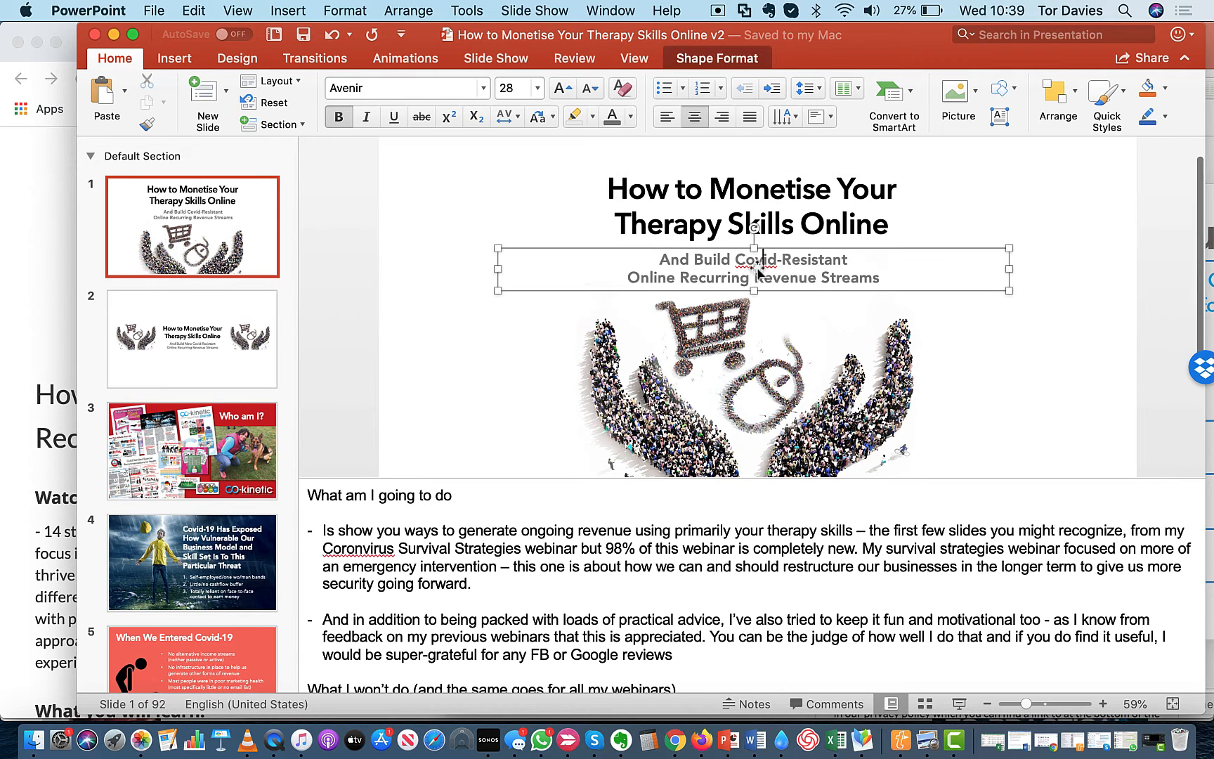
{"action": "left_click", "coordinate": [247, 360]}
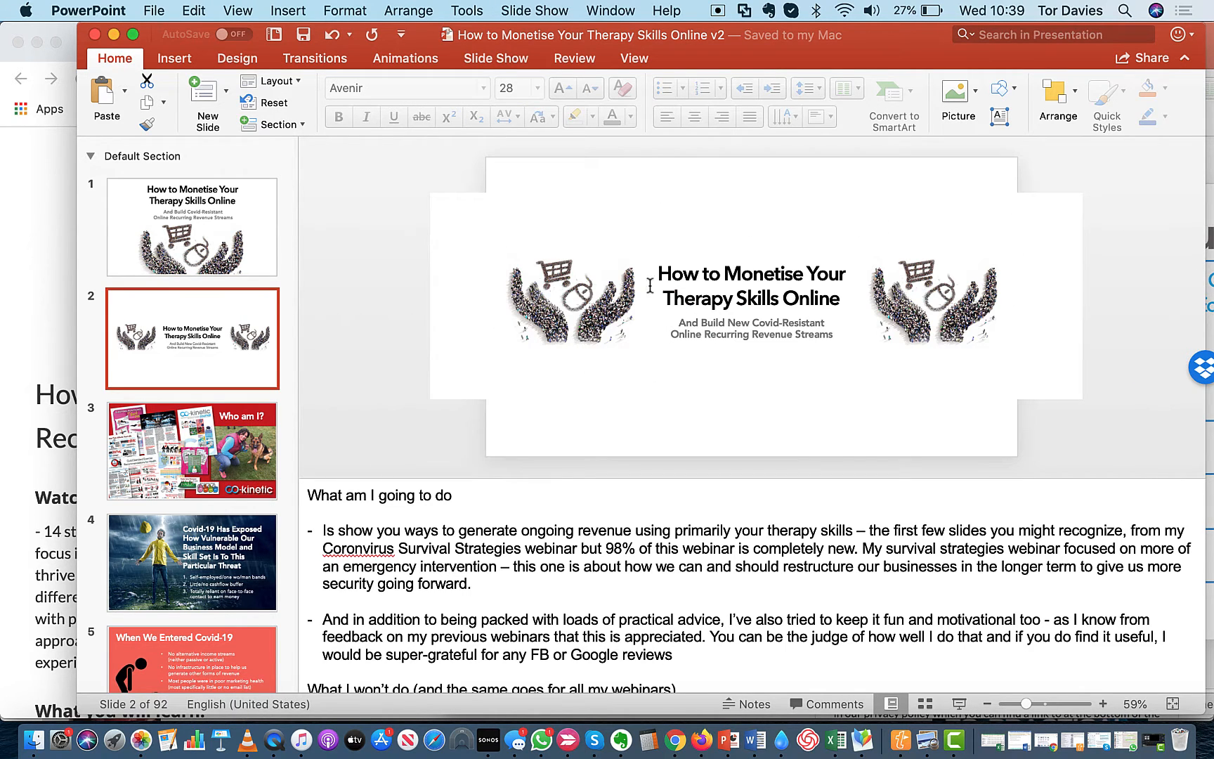
Switch to Skitch and capture a 611 by 114 screen snap of the banner on slide 2
{"action": "left_click", "coordinate": [568, 741]}
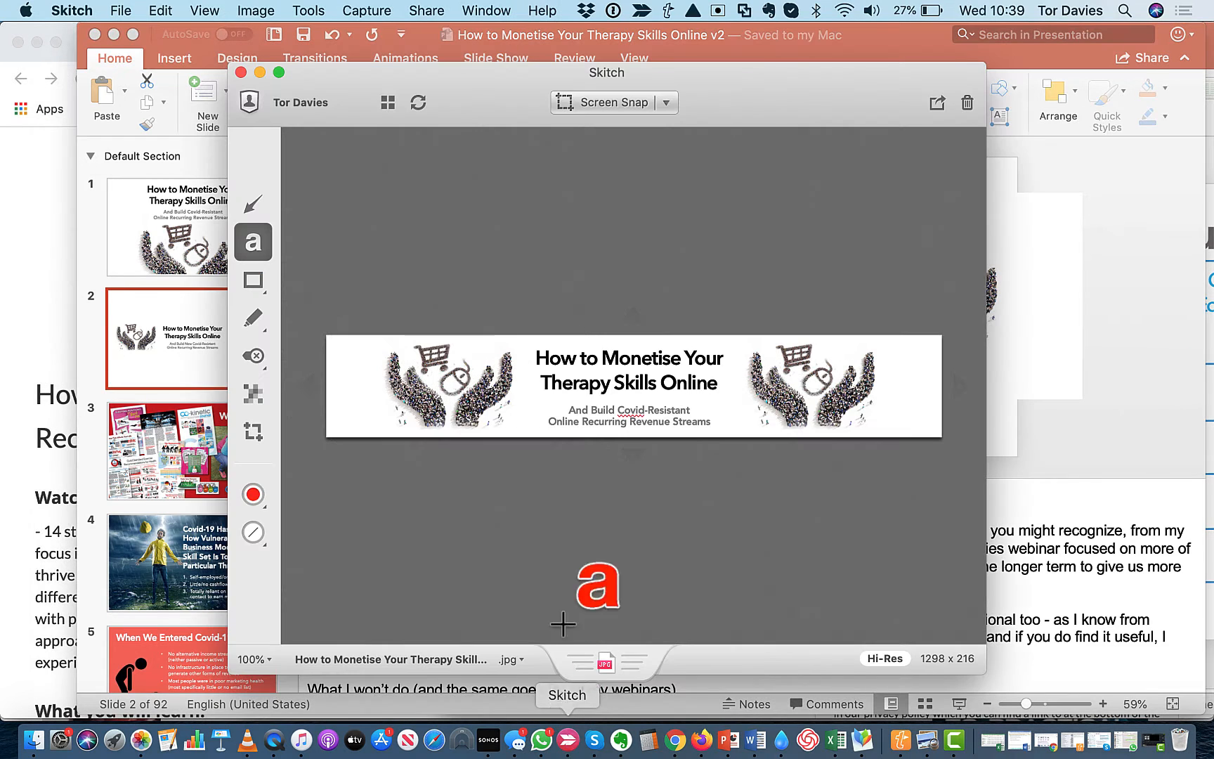
{"action": "left_click", "coordinate": [603, 104]}
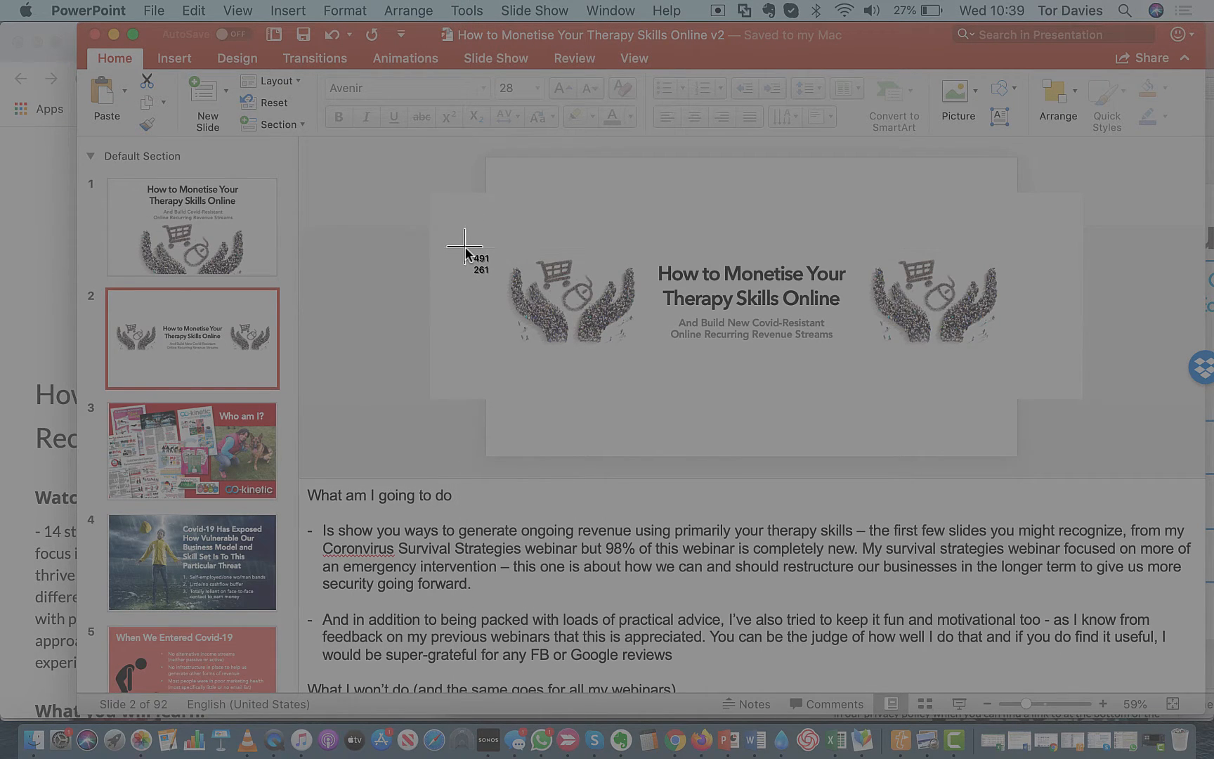
{"action": "left_click_drag", "start_coordinate": [465, 248], "coordinate": [1045, 356]}
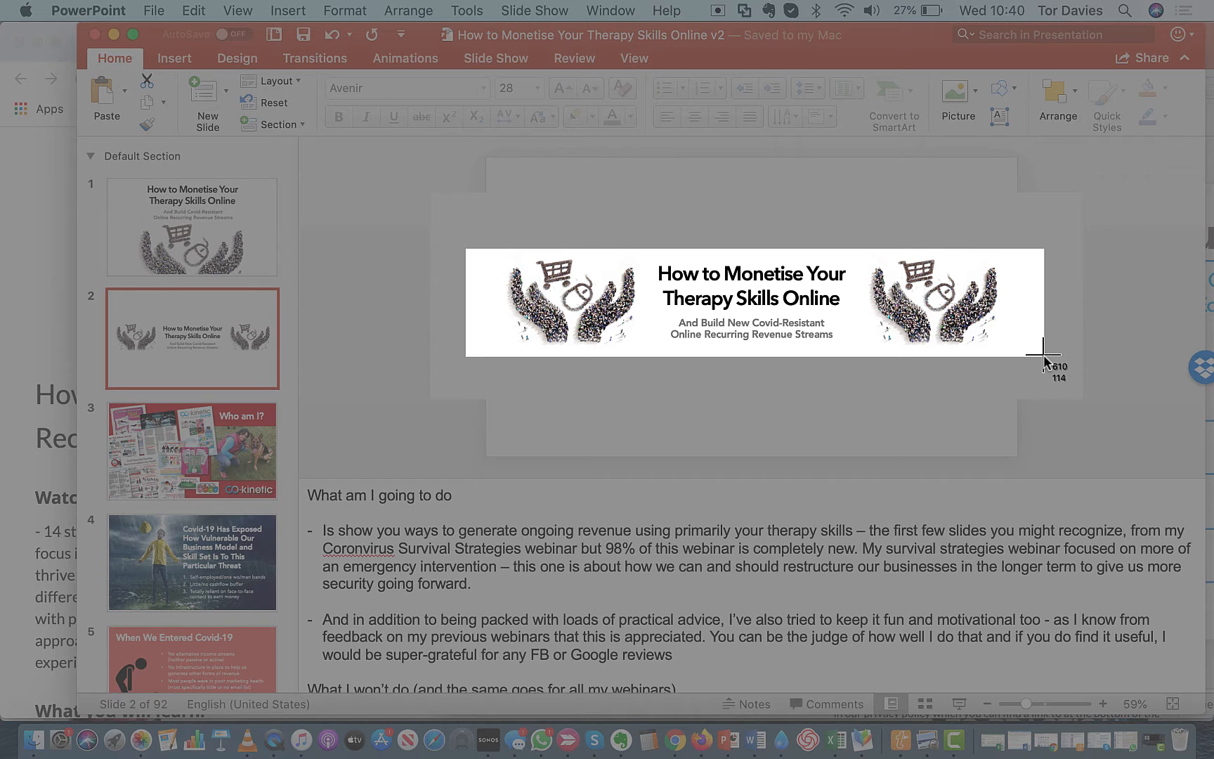
{"action": "left_click_drag", "start_coordinate": [1045, 357], "coordinate": [1044, 355]}
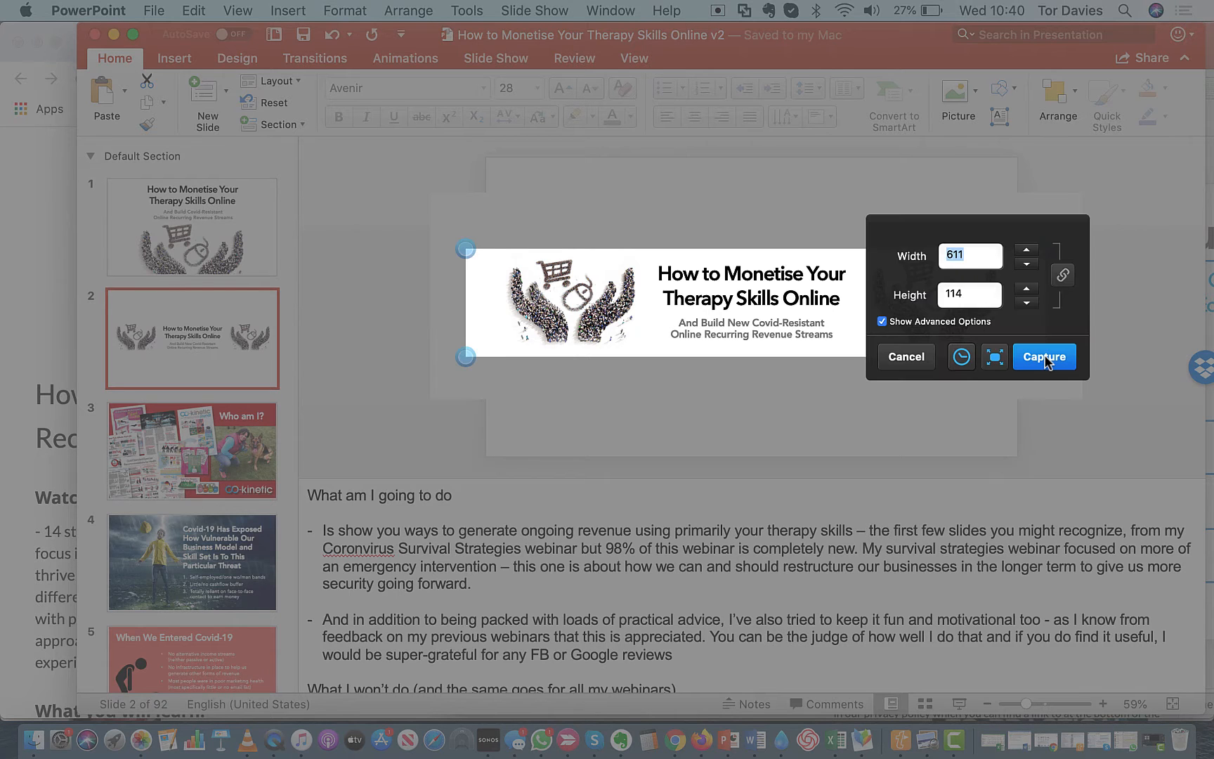
{"action": "left_click", "coordinate": [1044, 354]}
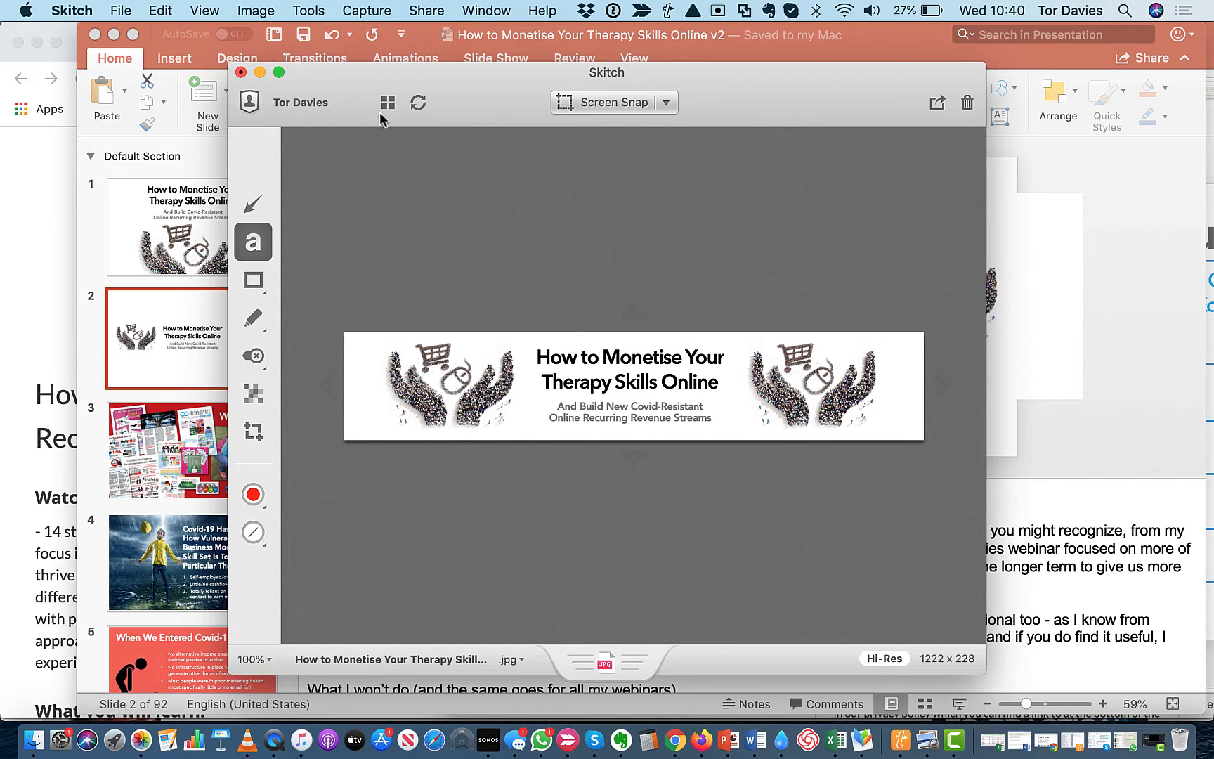
Export the snap as a PNG named How_to_Monetise_Your_Therapy_Skills_Online_v4 into the Image with text folder
{"action": "left_click", "coordinate": [122, 11]}
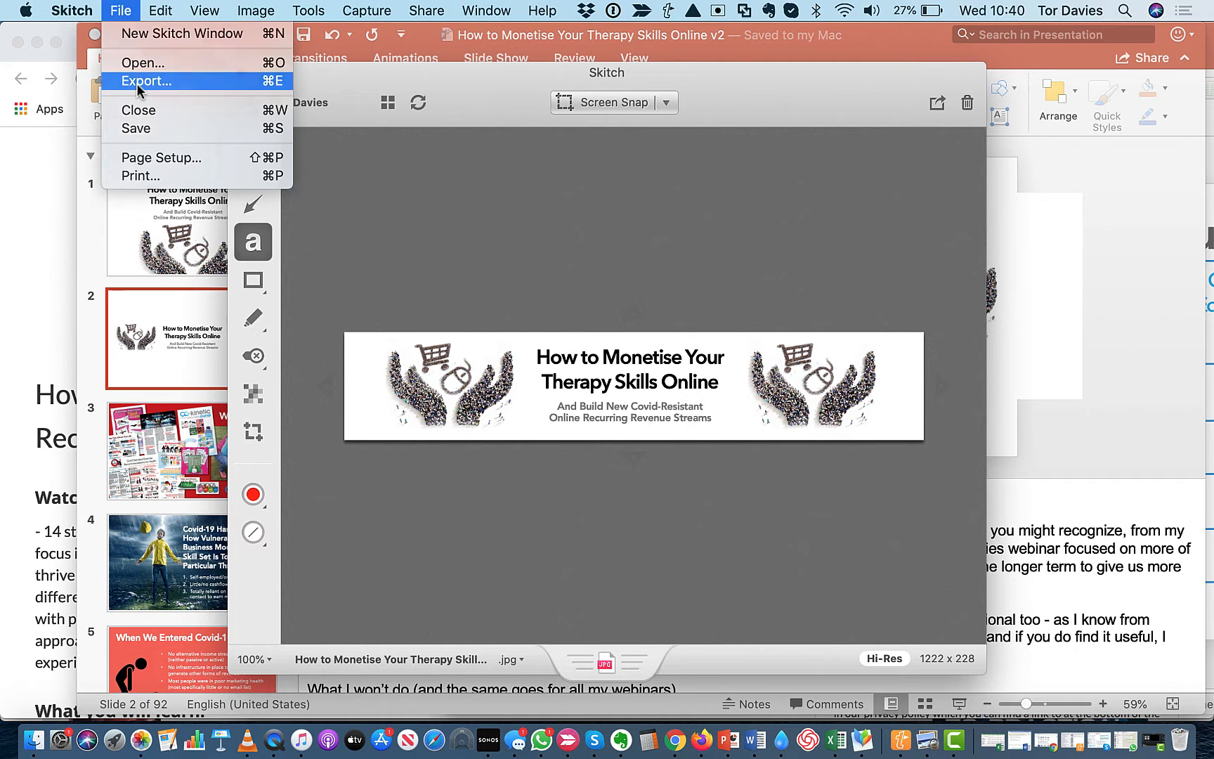
{"action": "left_click", "coordinate": [138, 83]}
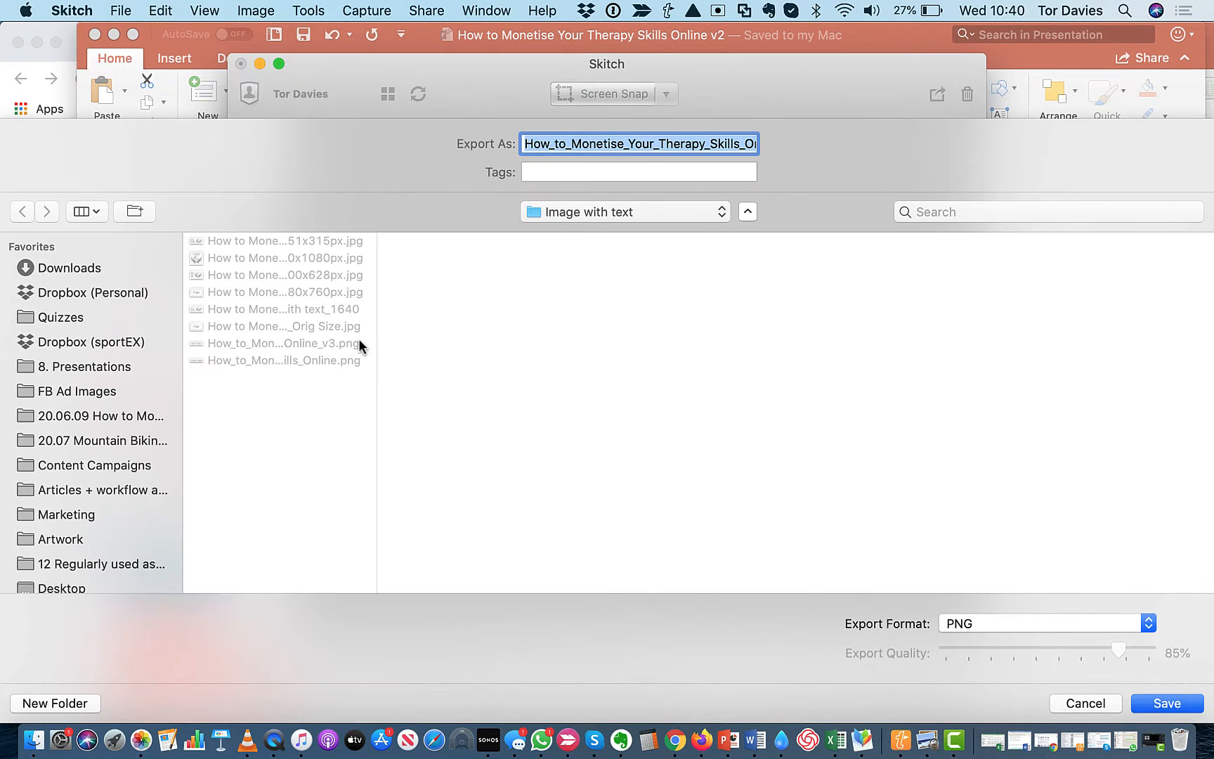
{"action": "left_click", "coordinate": [348, 345]}
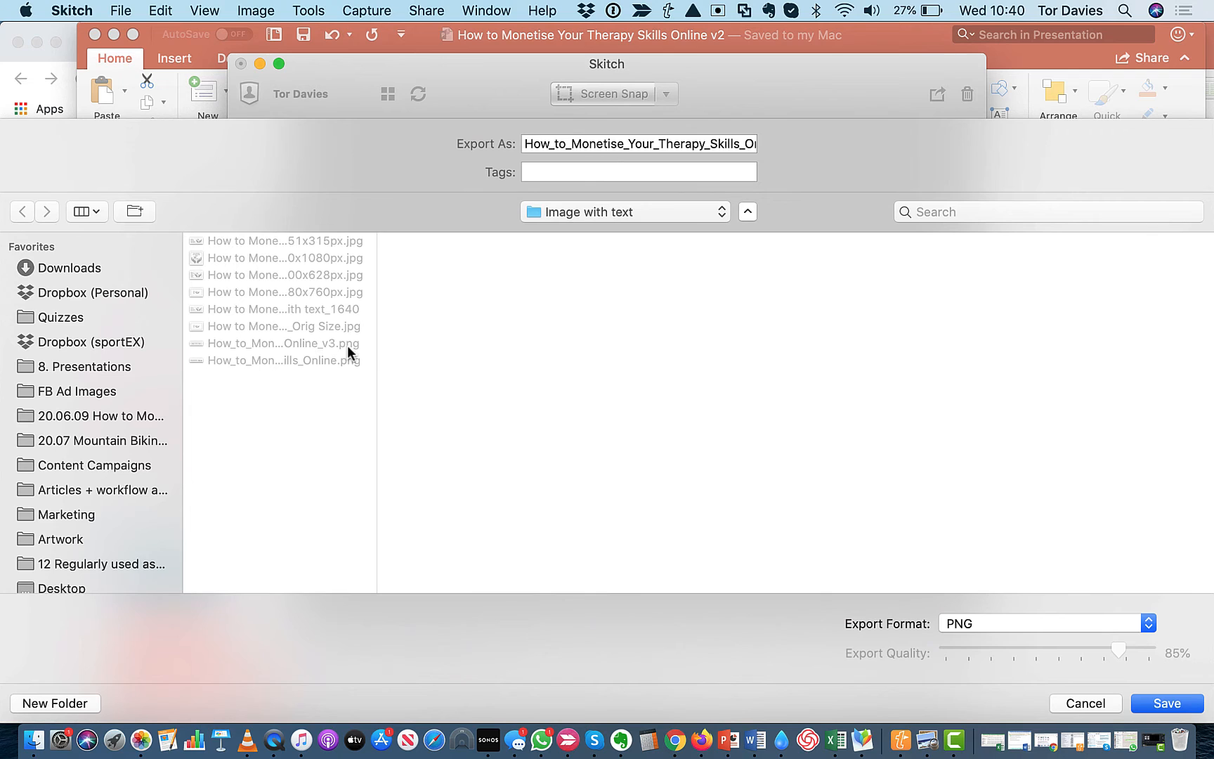
{"action": "left_click", "coordinate": [684, 145]}
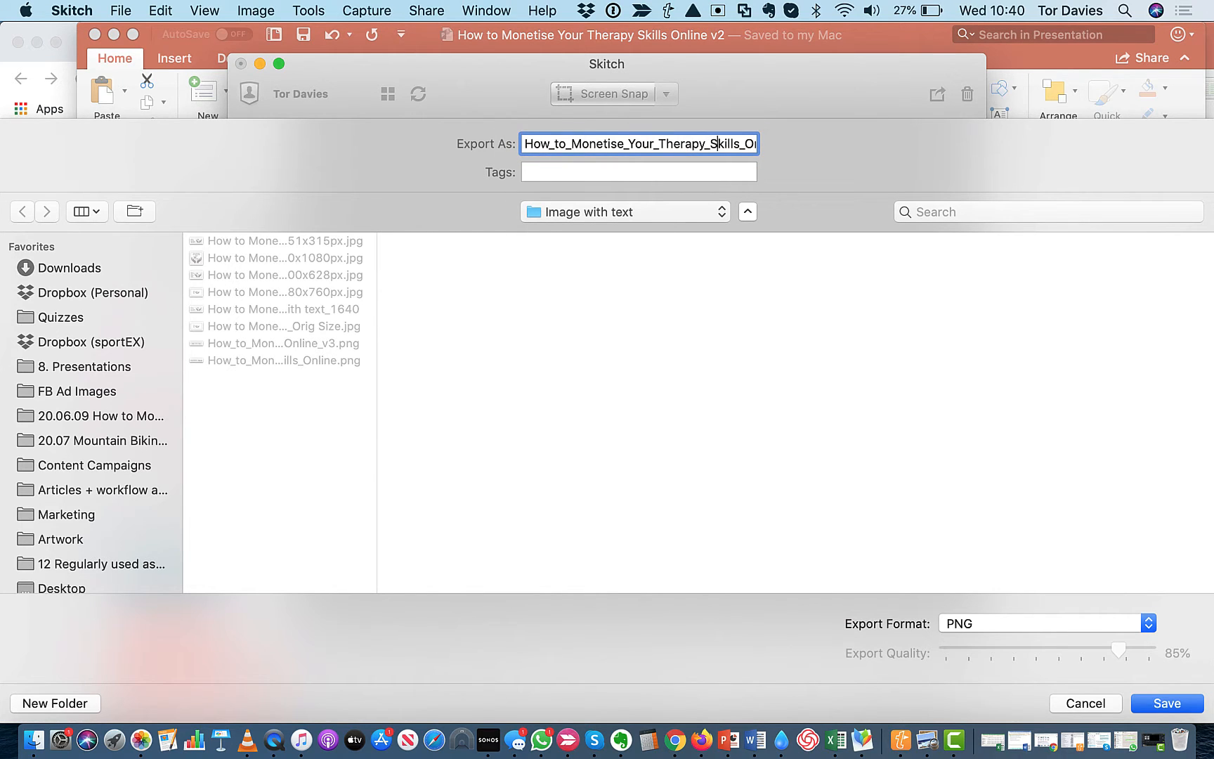
{"action": "key", "text": "Right"}
{"action": "key", "text": "Right"}
{"action": "key", "text": "Right"}
{"action": "key", "text": "Right"}
{"action": "key", "text": "Right"}
{"action": "key", "text": "Right"}
{"action": "key", "text": "BackSpace"}
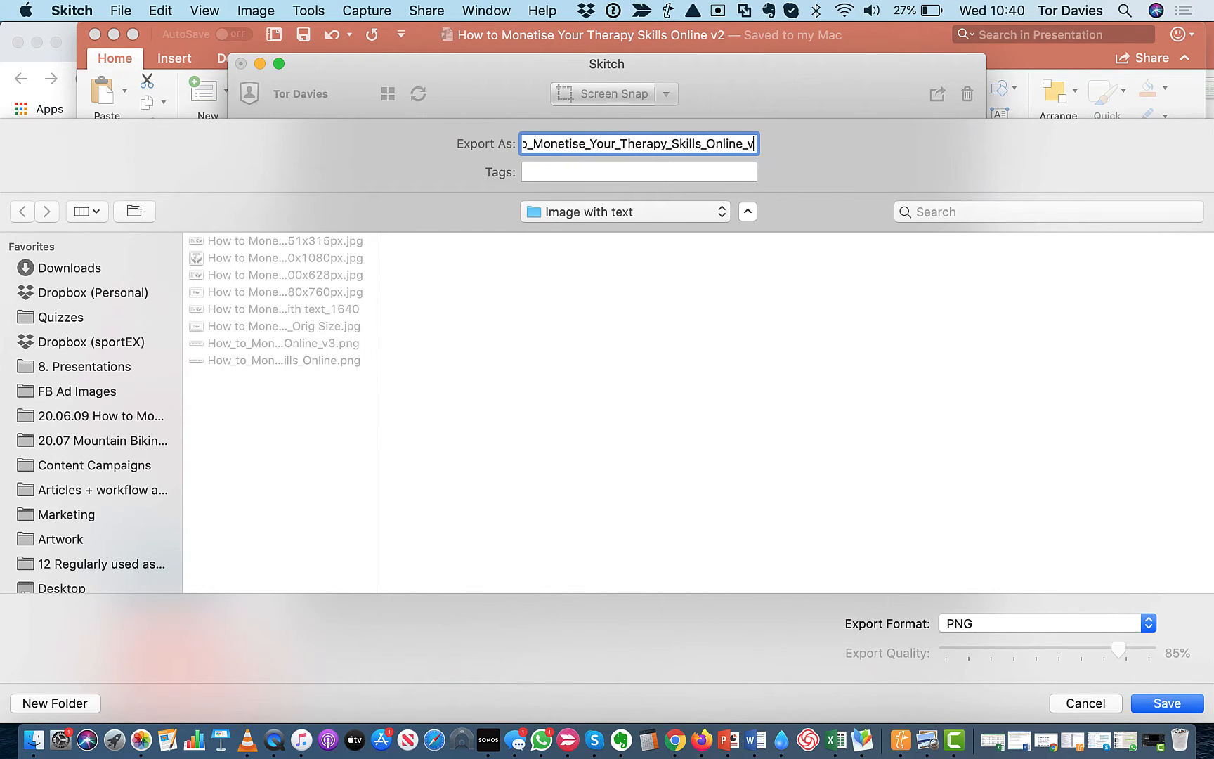
{"action": "type", "text": "4"}
{"action": "key", "text": "Return"}
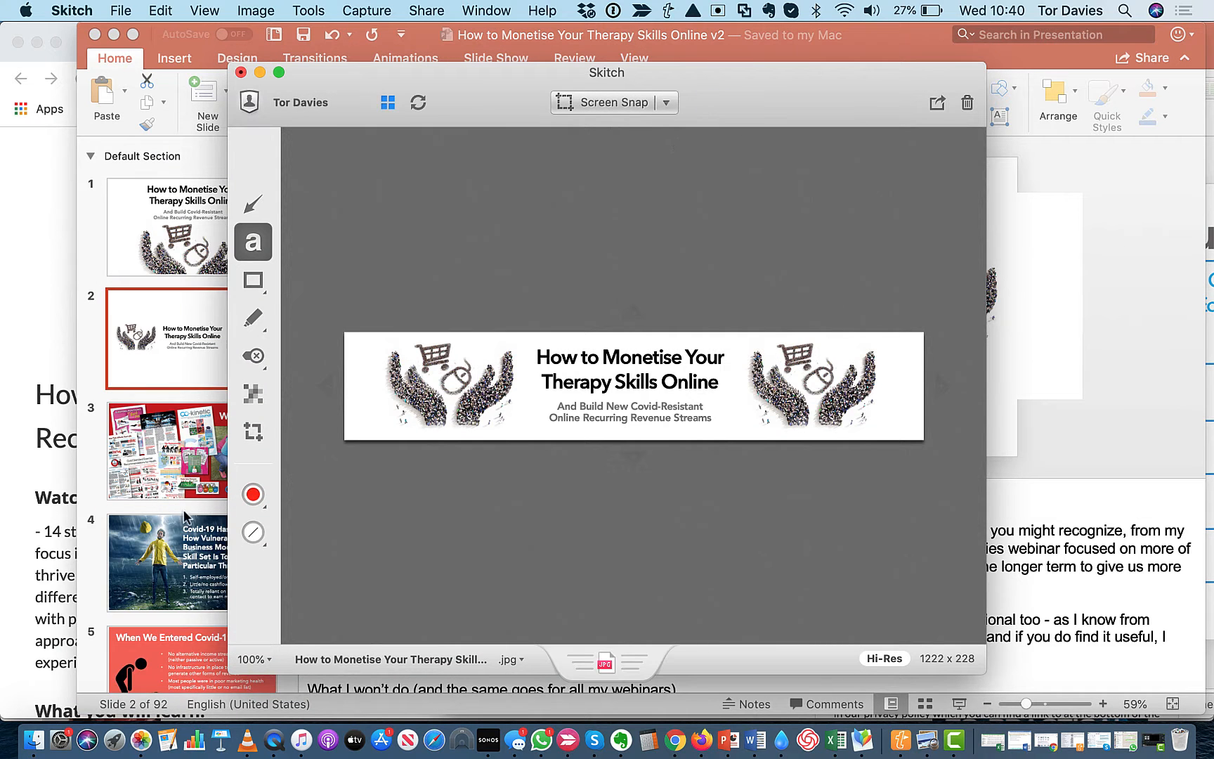
Open How_to_Monetise_Your_Therapy_Skills_Online_v4.png from Finder in Preview and enlarge its window
{"action": "left_click", "coordinate": [34, 740]}
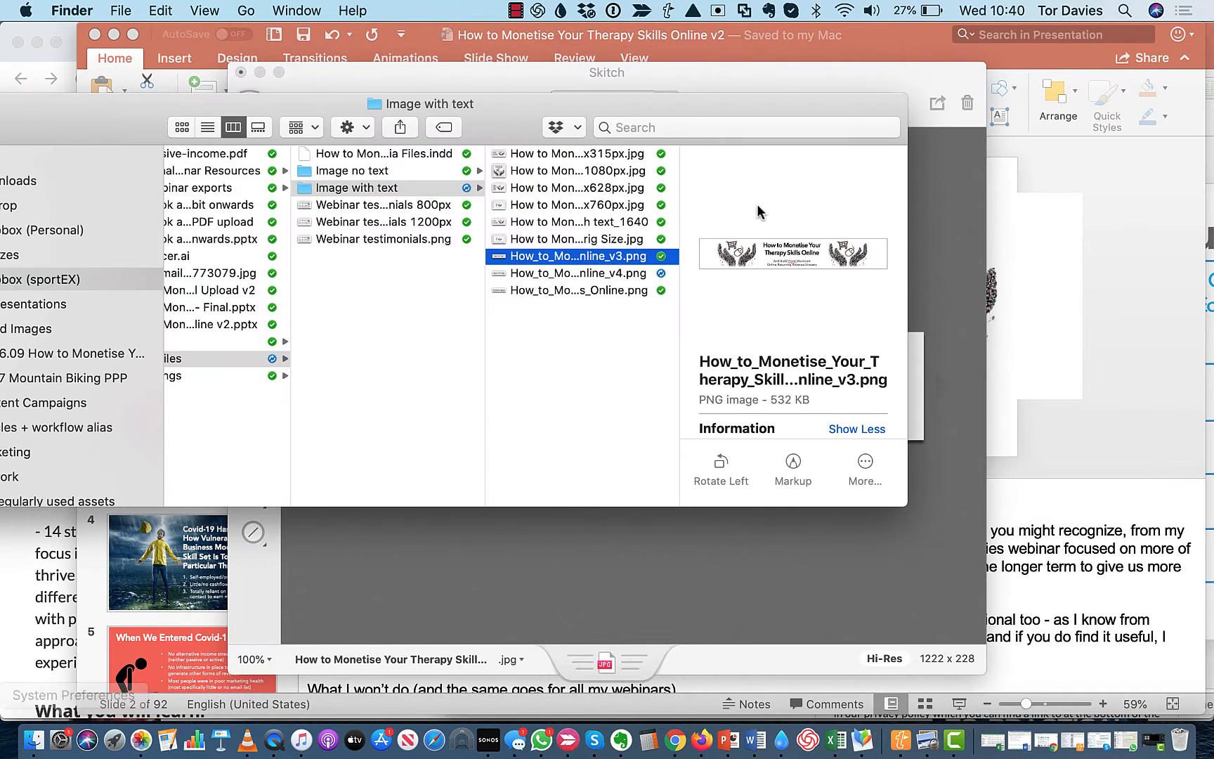
{"action": "left_click", "coordinate": [624, 275]}
{"action": "double_click", "coordinate": [624, 274]}
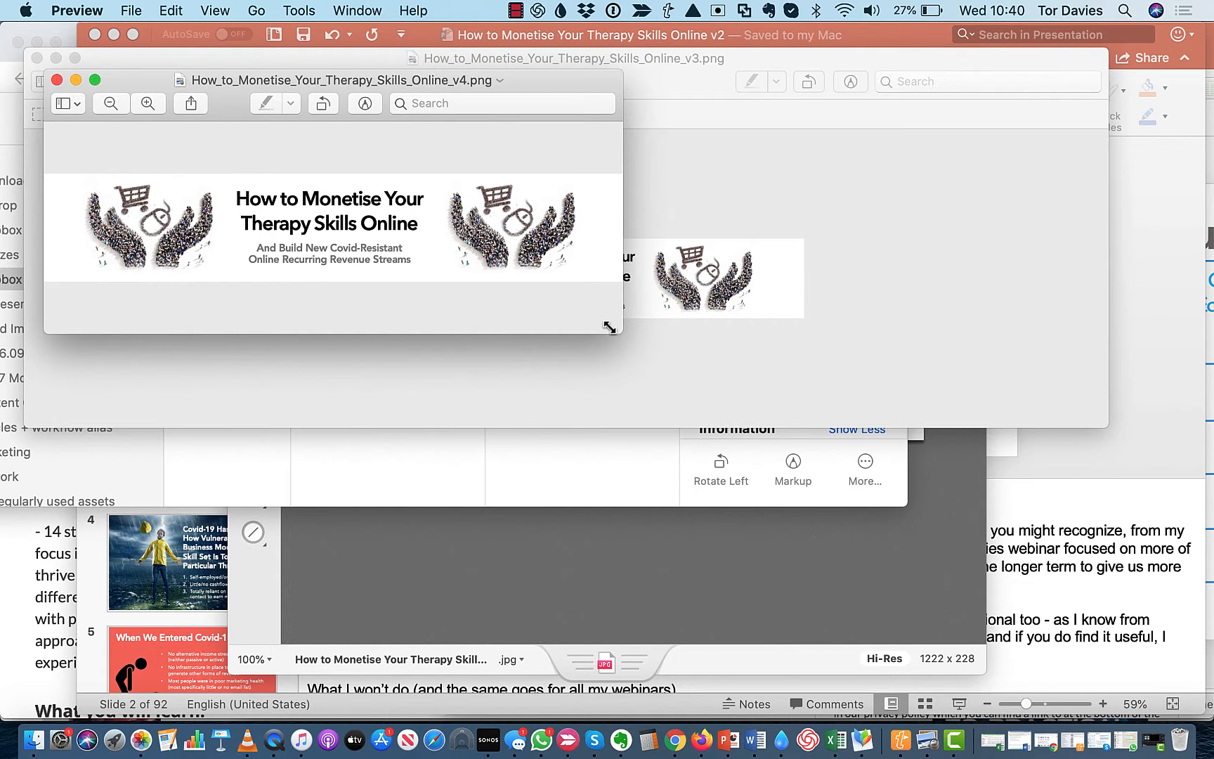
{"action": "left_click_drag", "start_coordinate": [621, 332], "coordinate": [1211, 462]}
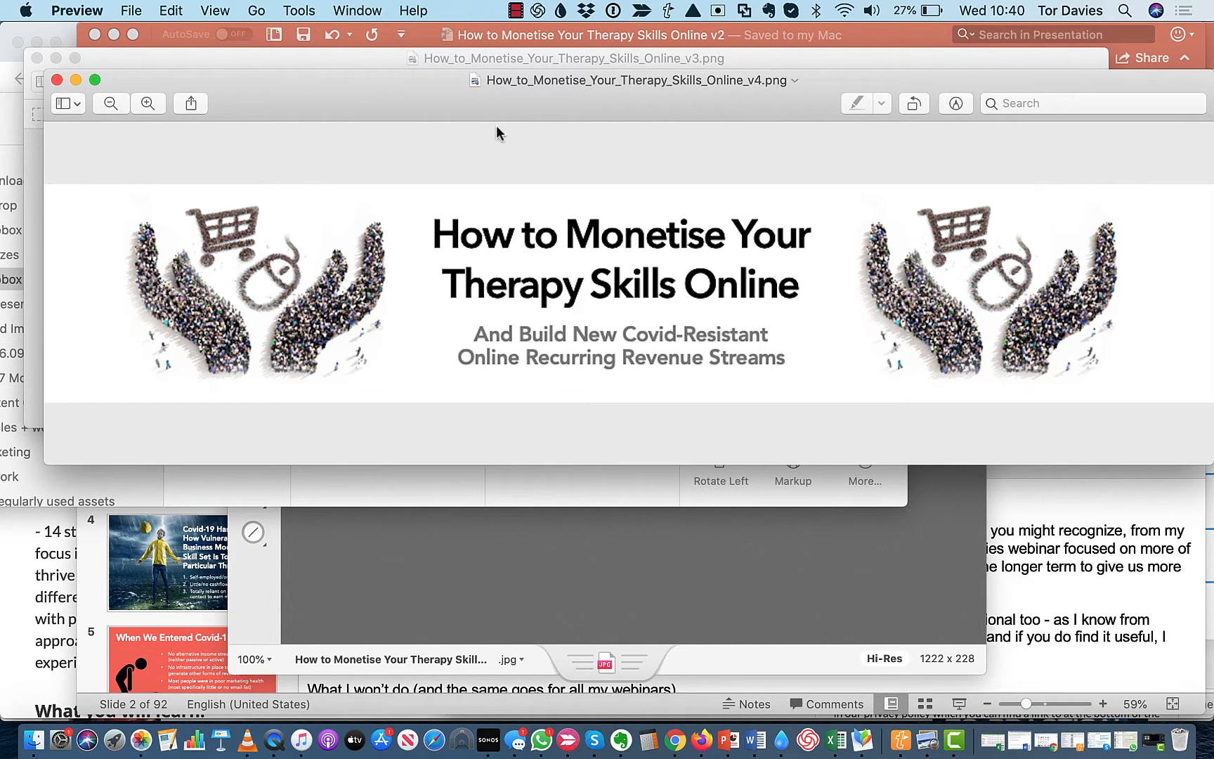
Resize the banner image proportionally to a width of 2000 pixels
{"action": "left_click", "coordinate": [309, 12]}
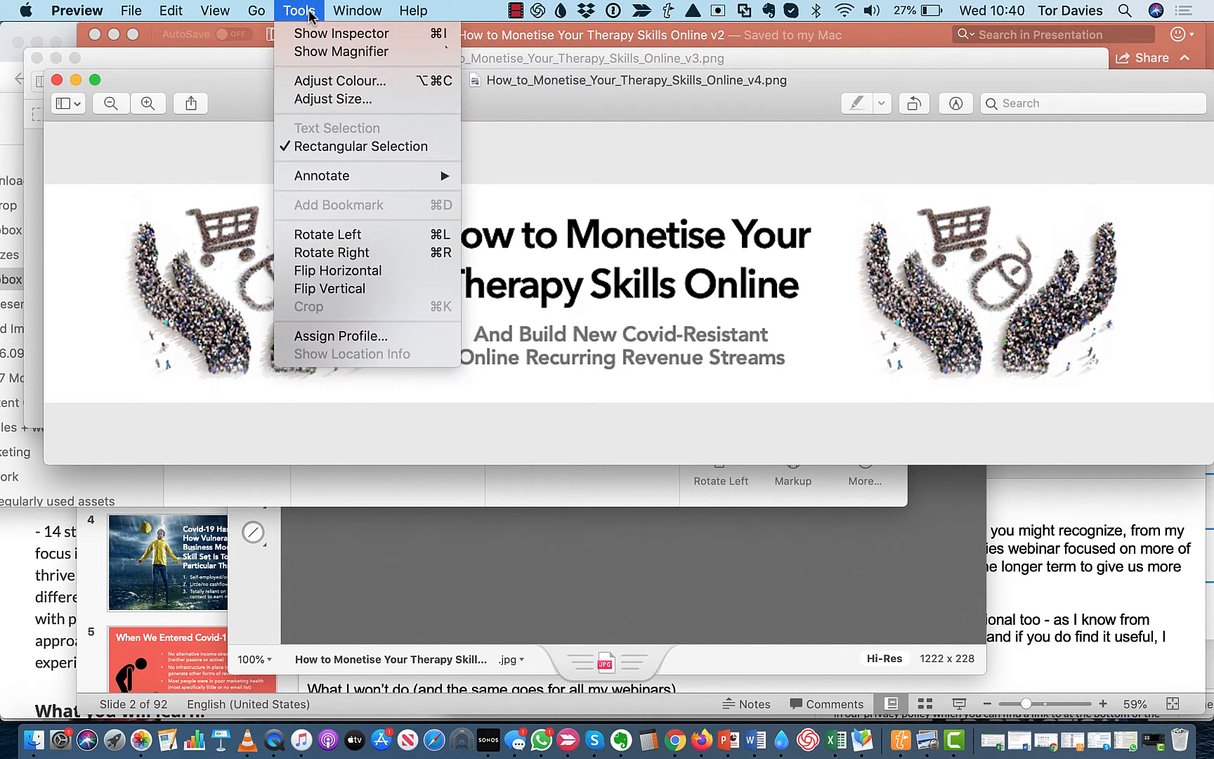
{"action": "left_click", "coordinate": [320, 99]}
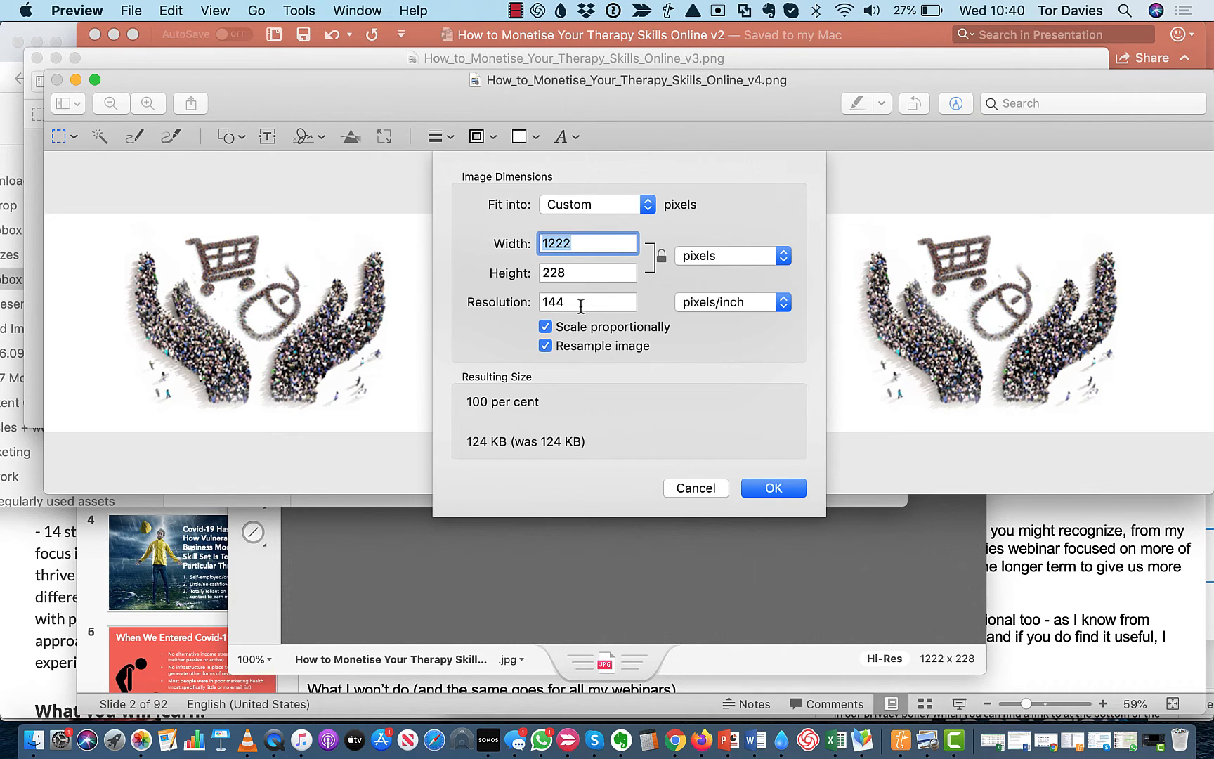
{"action": "left_click_drag", "start_coordinate": [581, 307], "coordinate": [518, 309]}
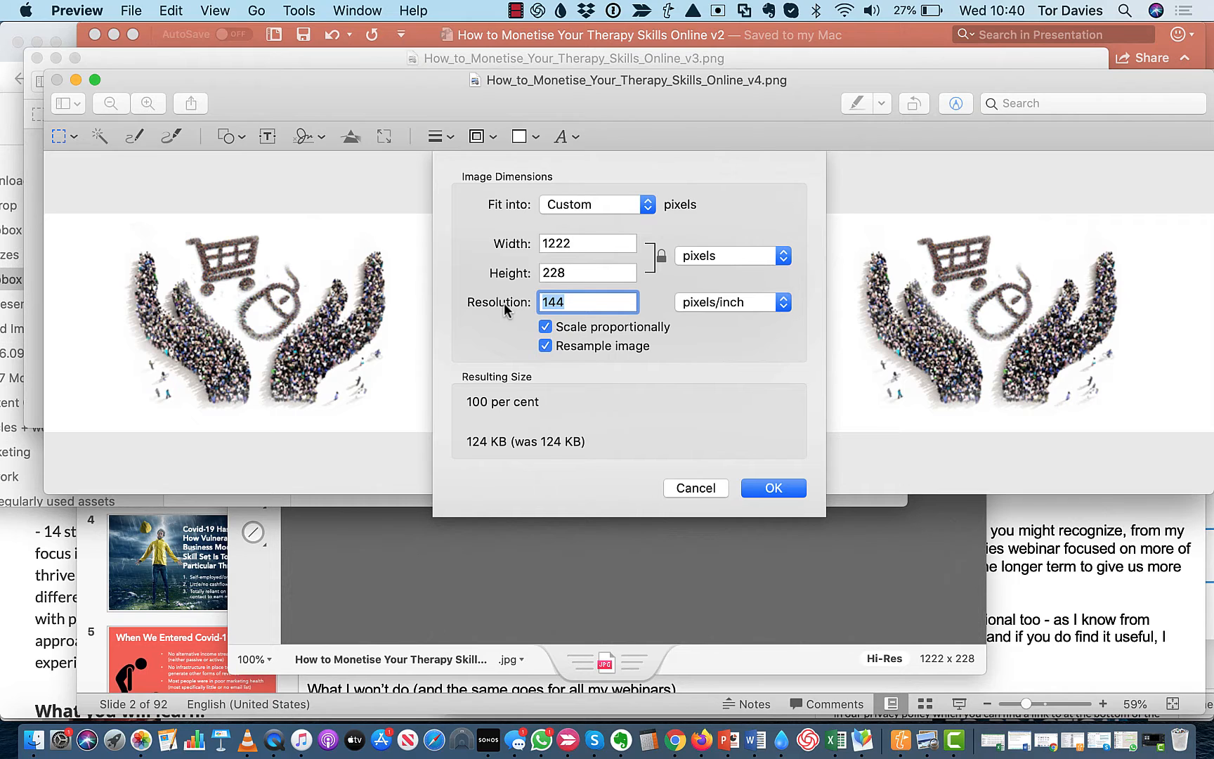
{"action": "left_click", "coordinate": [585, 242]}
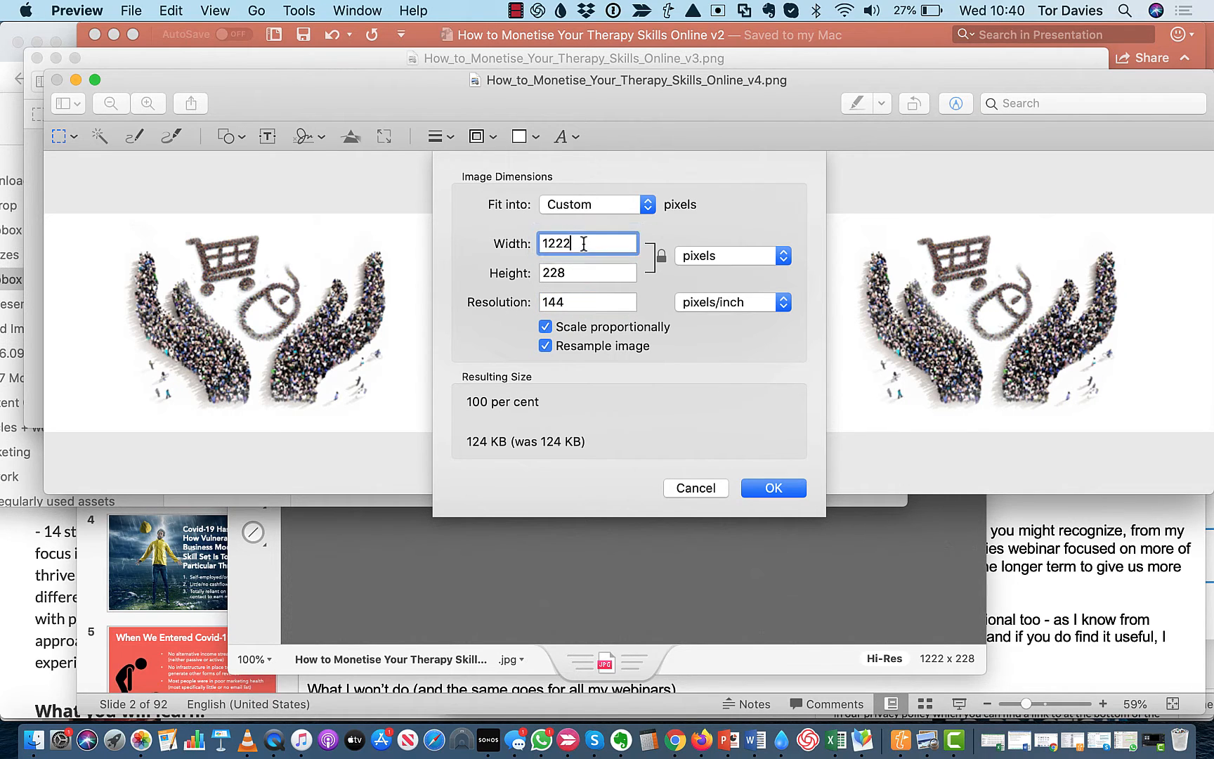
{"action": "left_click_drag", "start_coordinate": [585, 242], "coordinate": [527, 243]}
{"action": "type", "text": "2000"}
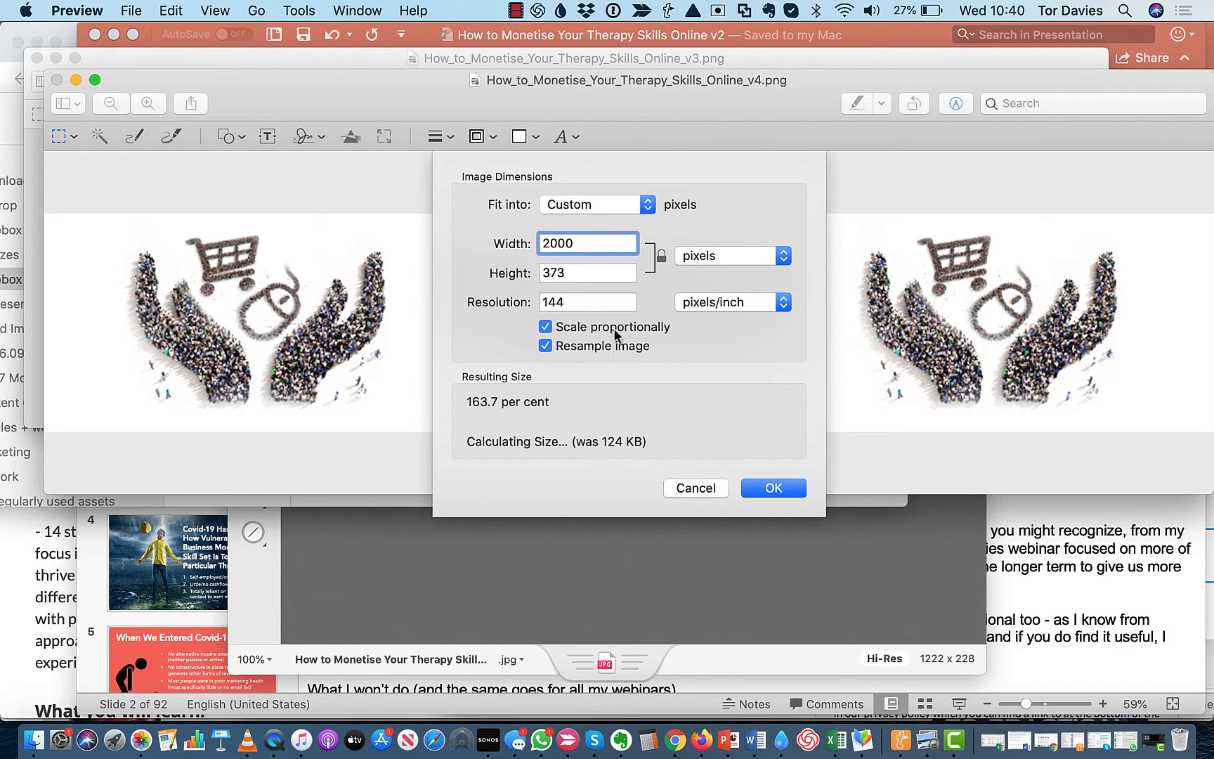
{"action": "left_click", "coordinate": [774, 488]}
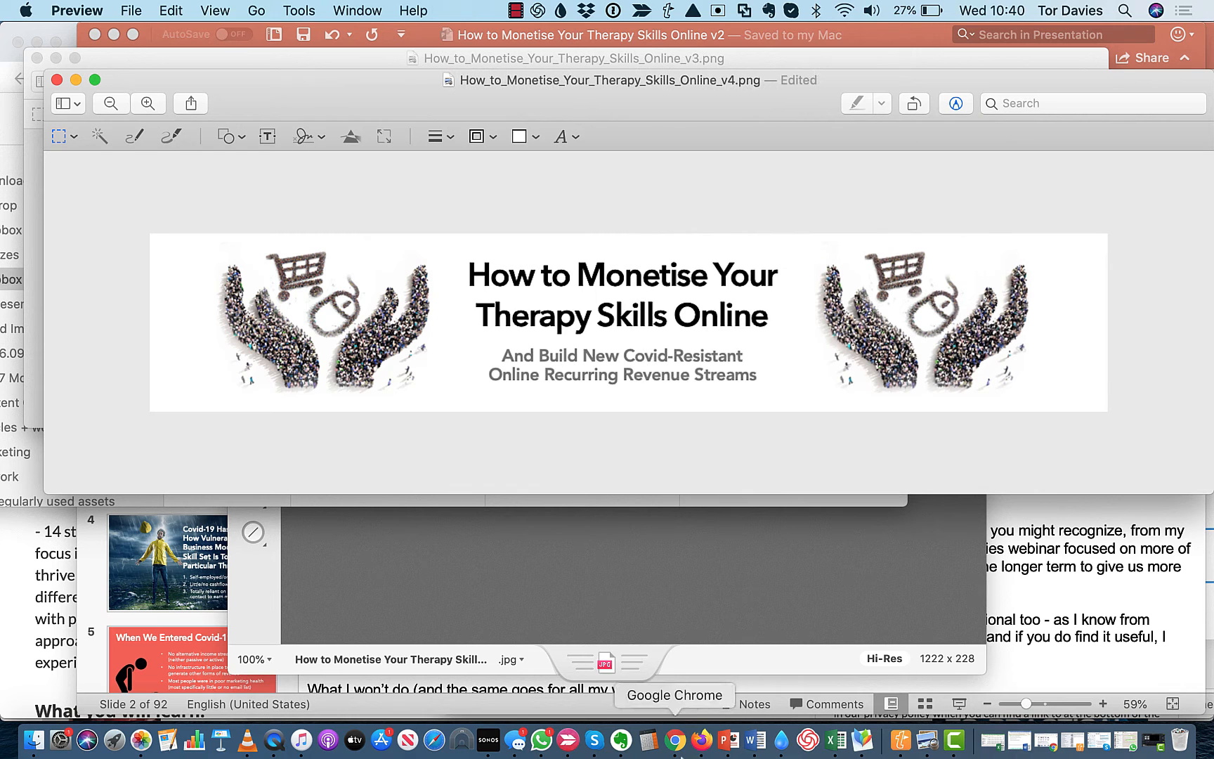
Switch to Chrome and go to the Webinar Banner upload under Webinar Delivery in campaign 1042's landing page setup
{"action": "left_click", "coordinate": [677, 750]}
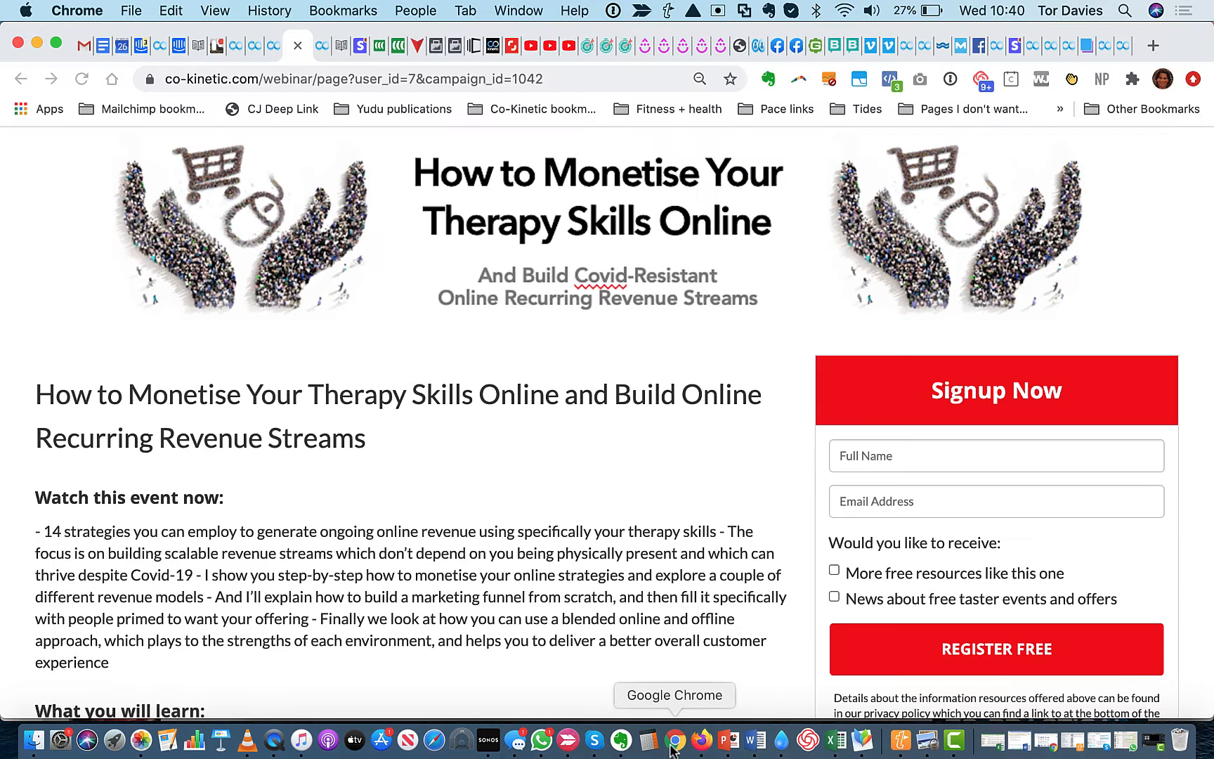
{"action": "left_click", "coordinate": [272, 45]}
{"action": "scroll", "coordinate": [556, 411], "scroll_direction": "down", "scroll_amount": 5}
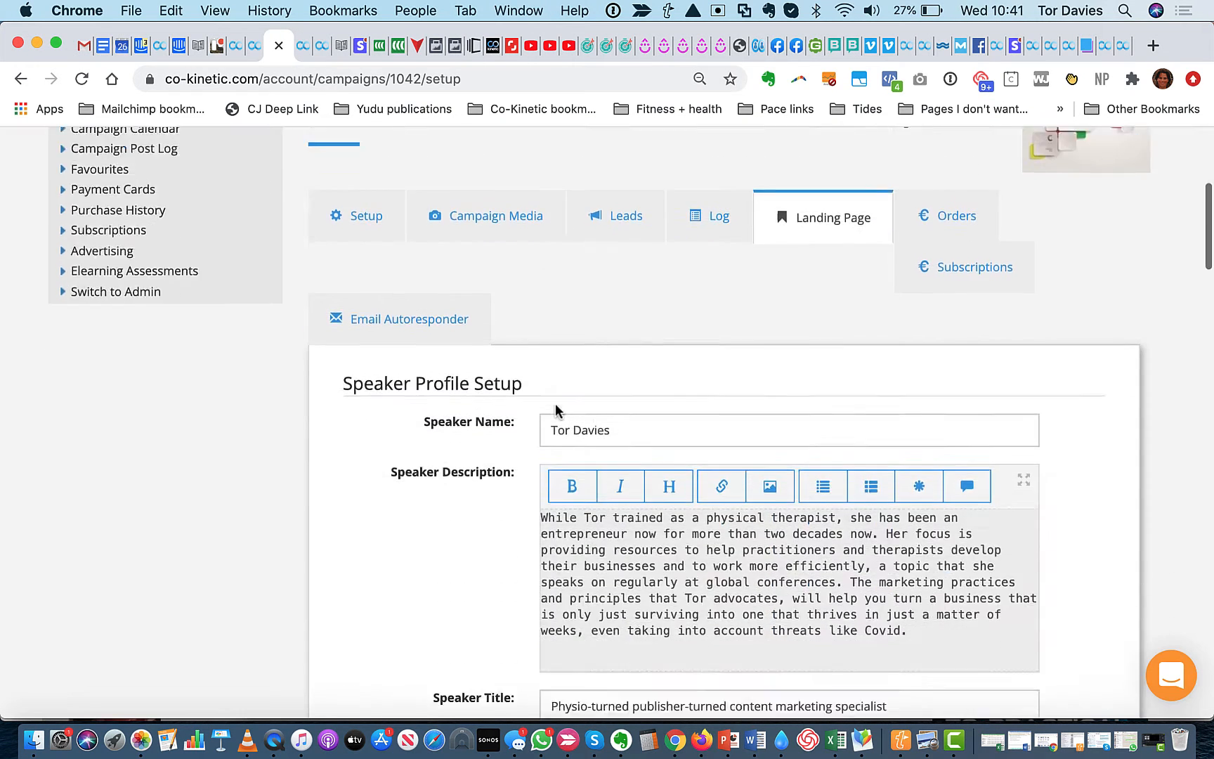
{"action": "scroll", "coordinate": [555, 411], "scroll_direction": "down", "scroll_amount": 6}
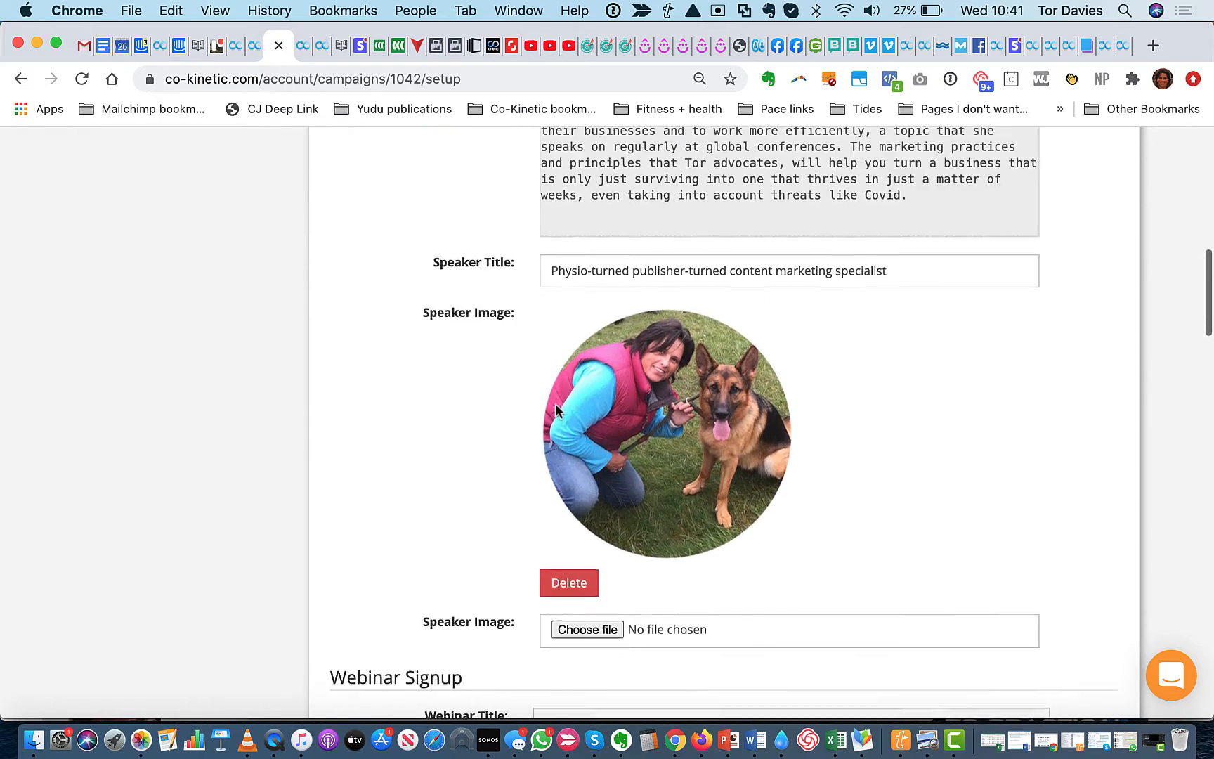
{"action": "scroll", "coordinate": [555, 411], "scroll_direction": "down", "scroll_amount": 10}
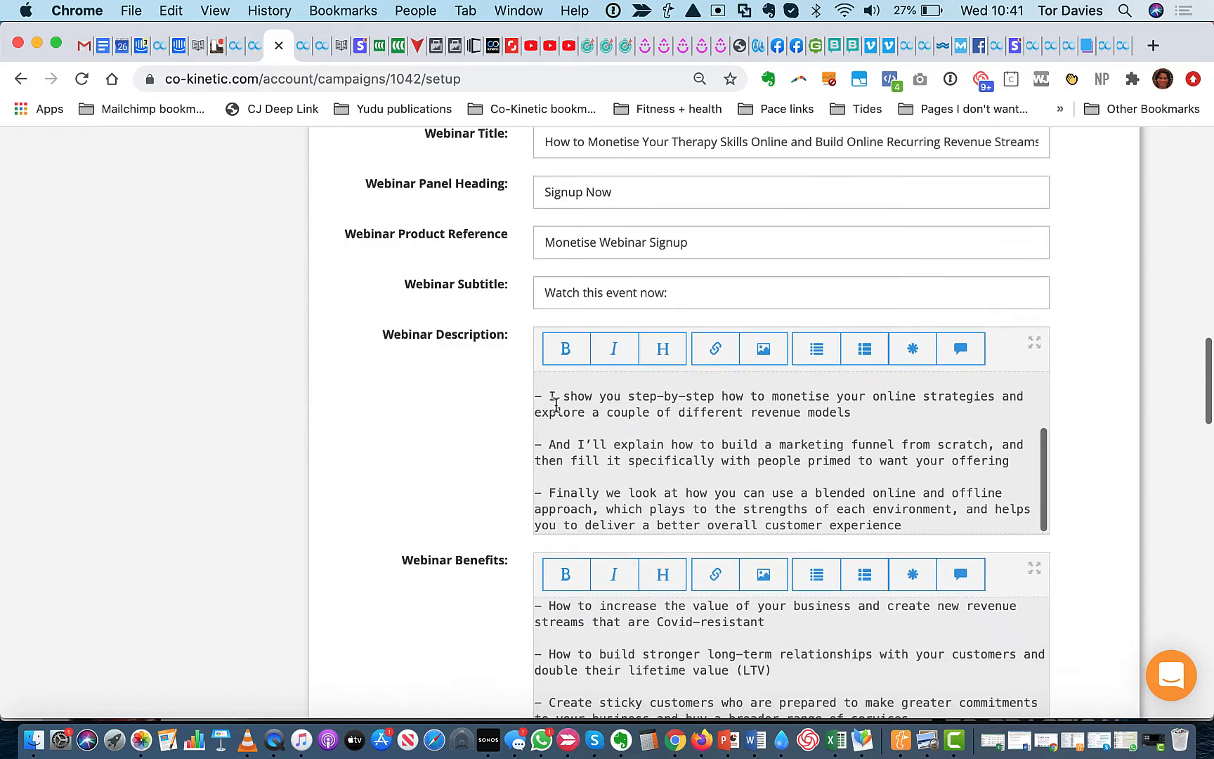
{"action": "scroll", "coordinate": [454, 365], "scroll_direction": "up", "scroll_amount": 5}
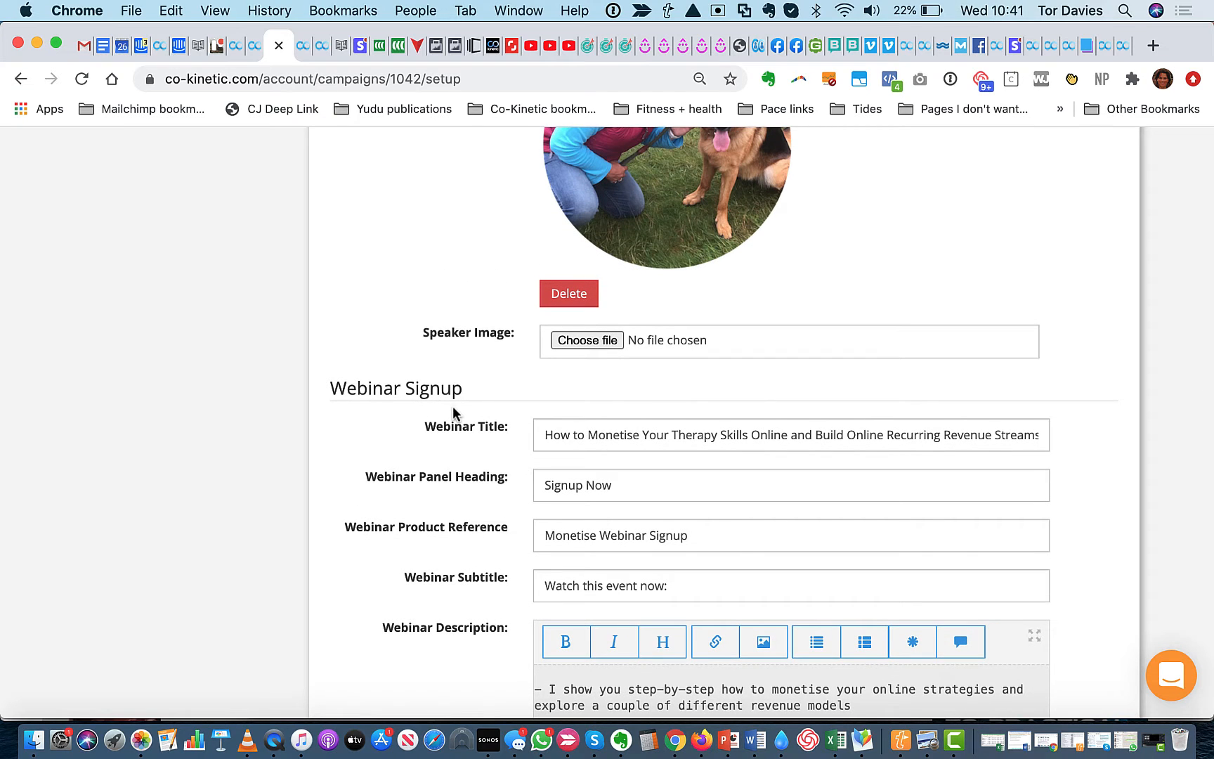
{"action": "scroll", "coordinate": [453, 407], "scroll_direction": "up", "scroll_amount": 2}
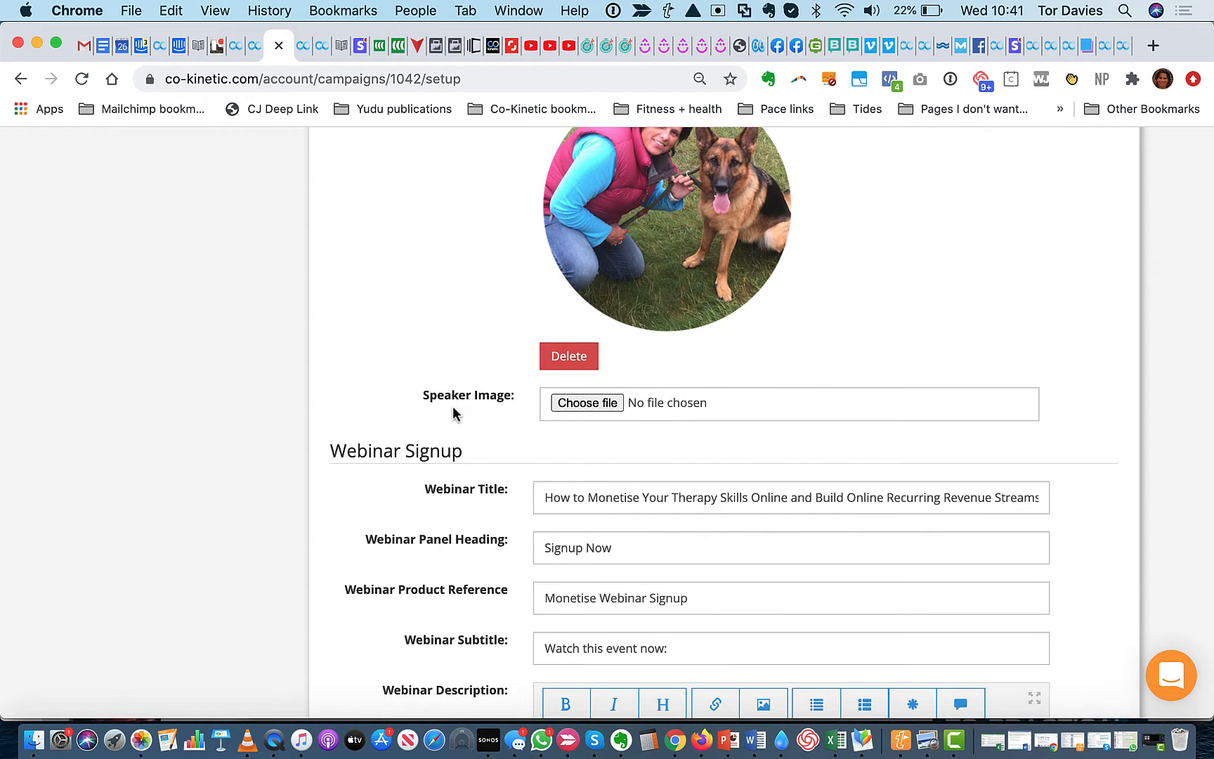
{"action": "scroll", "coordinate": [452, 414], "scroll_direction": "down", "scroll_amount": 10}
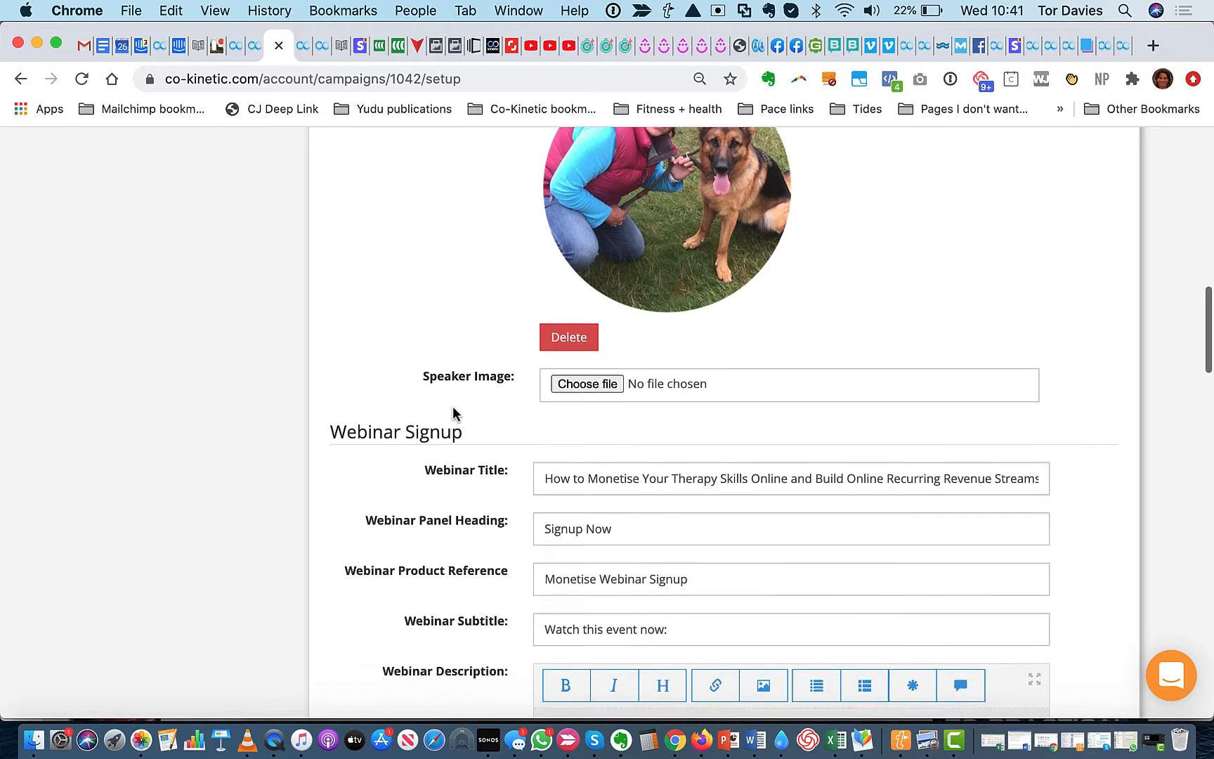
{"action": "scroll", "coordinate": [453, 413], "scroll_direction": "down", "scroll_amount": 8}
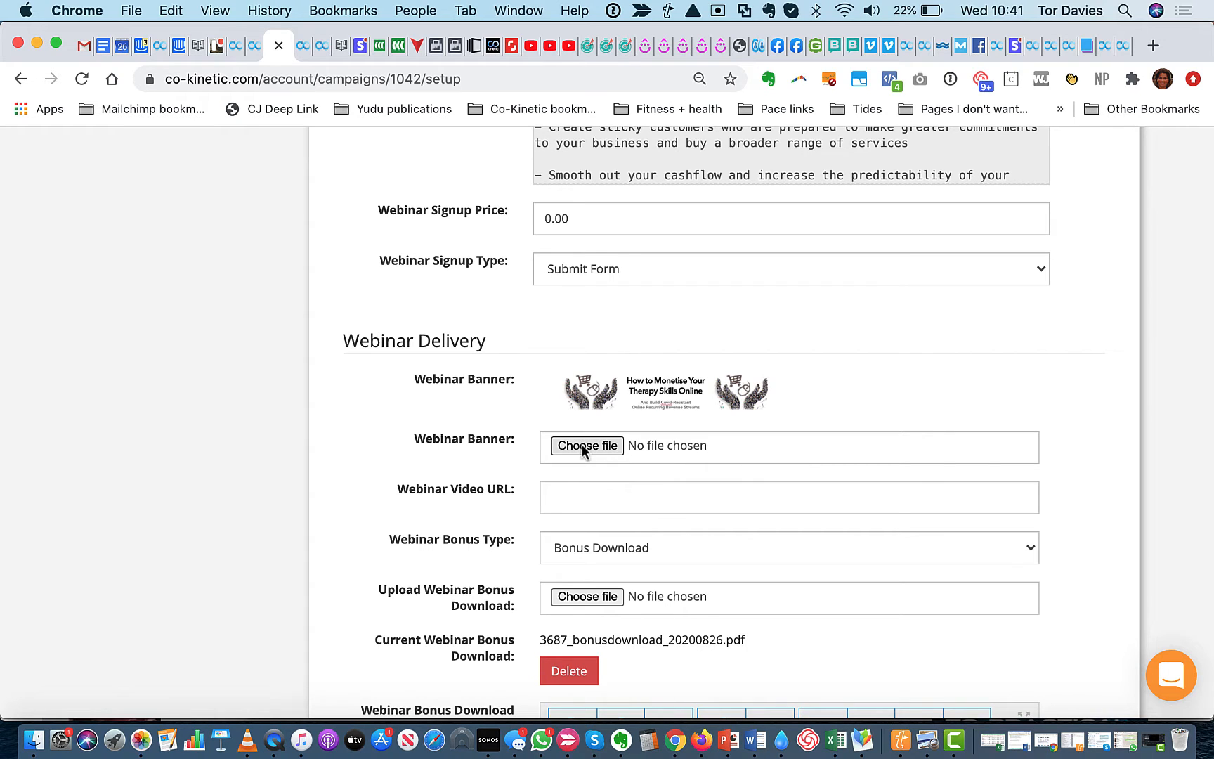
Check the banner currently shown on the live webinar landing page and return to the campaign setup
{"action": "left_click", "coordinate": [583, 449]}
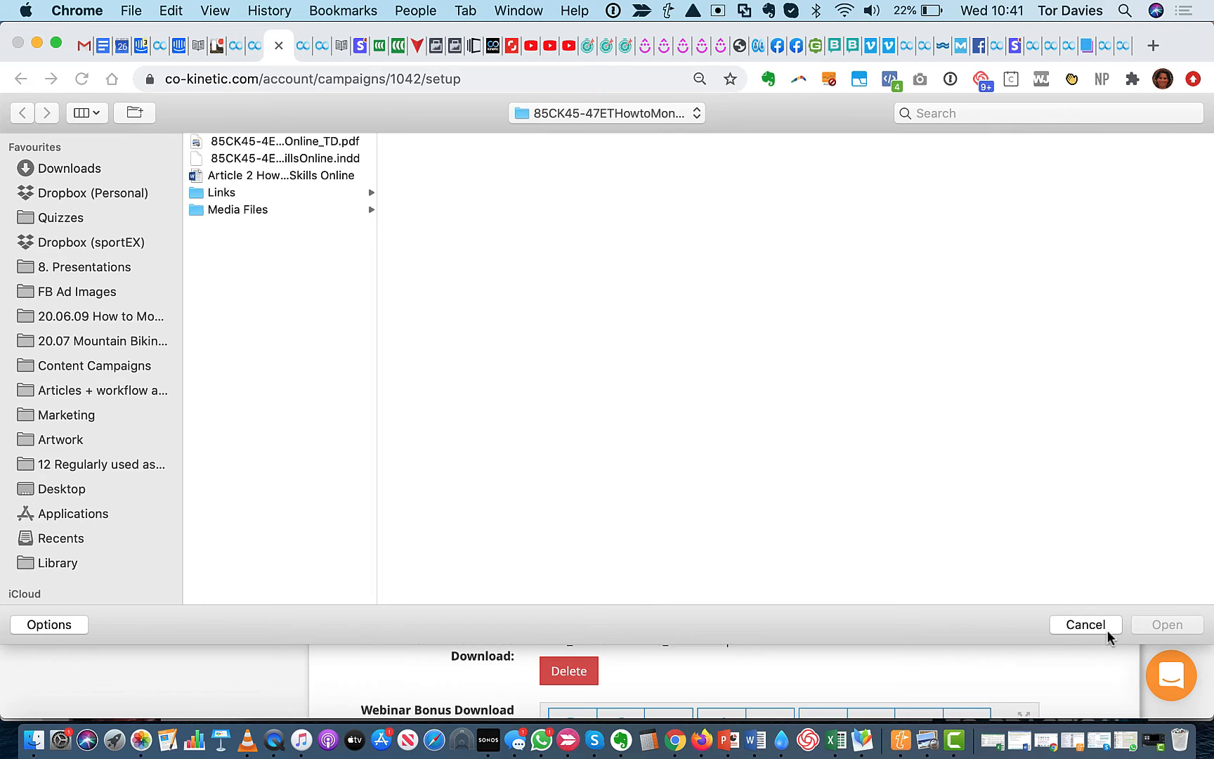
{"action": "left_click", "coordinate": [1088, 624]}
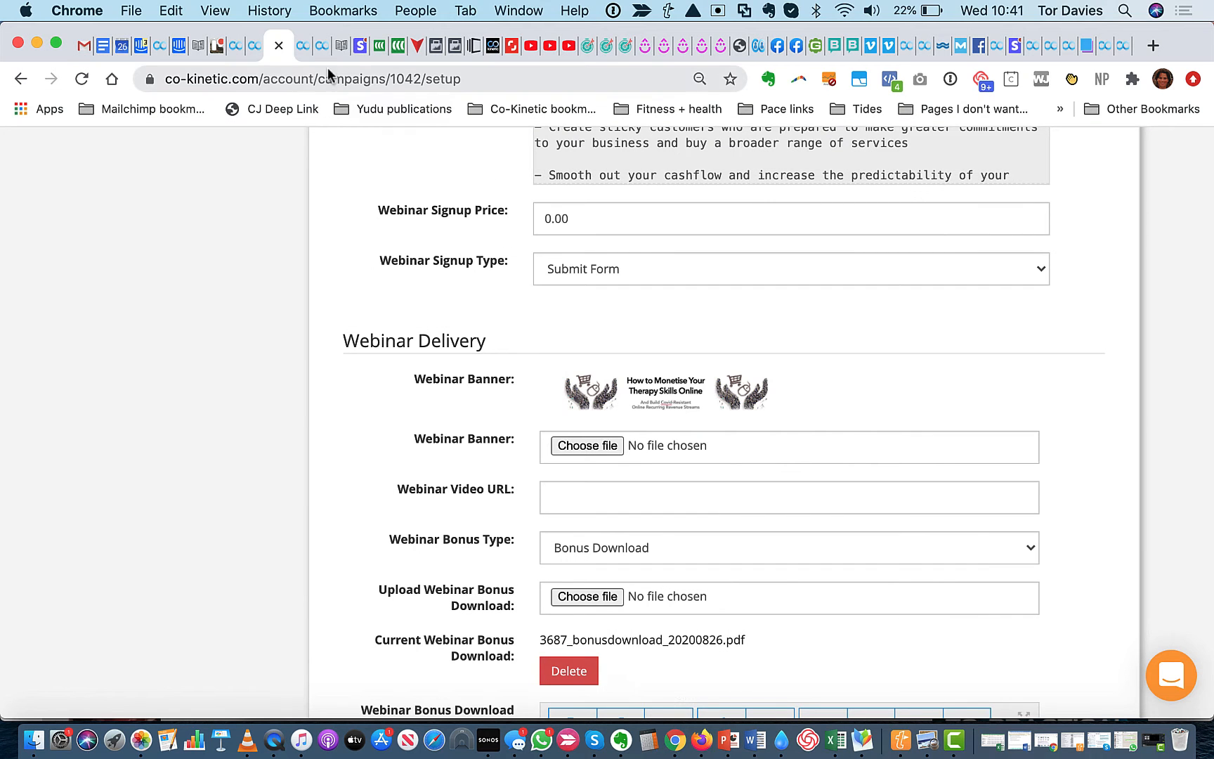
{"action": "left_click", "coordinate": [303, 45]}
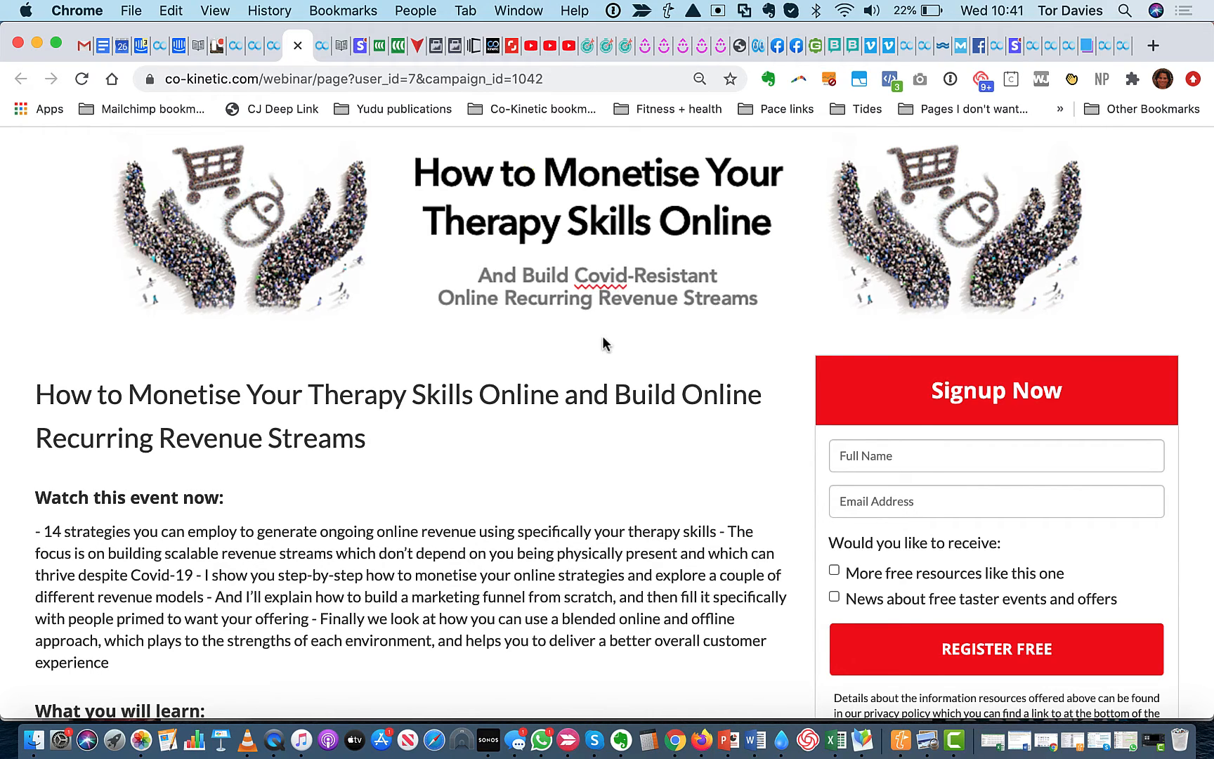
{"action": "left_click", "coordinate": [274, 54]}
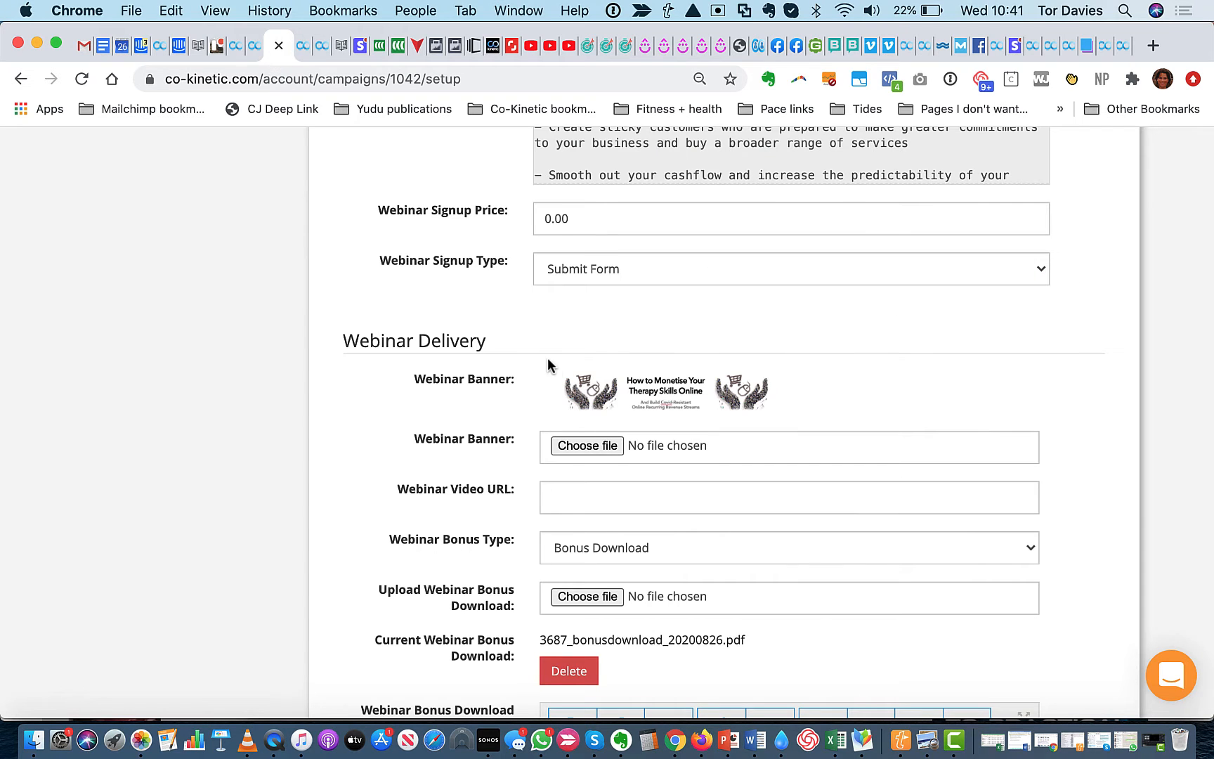
Choose How_to_Monetise_Your_Therapy_Skills_Online_v4.png from the Image with text folder as the Webinar Banner file
{"action": "left_click", "coordinate": [588, 446]}
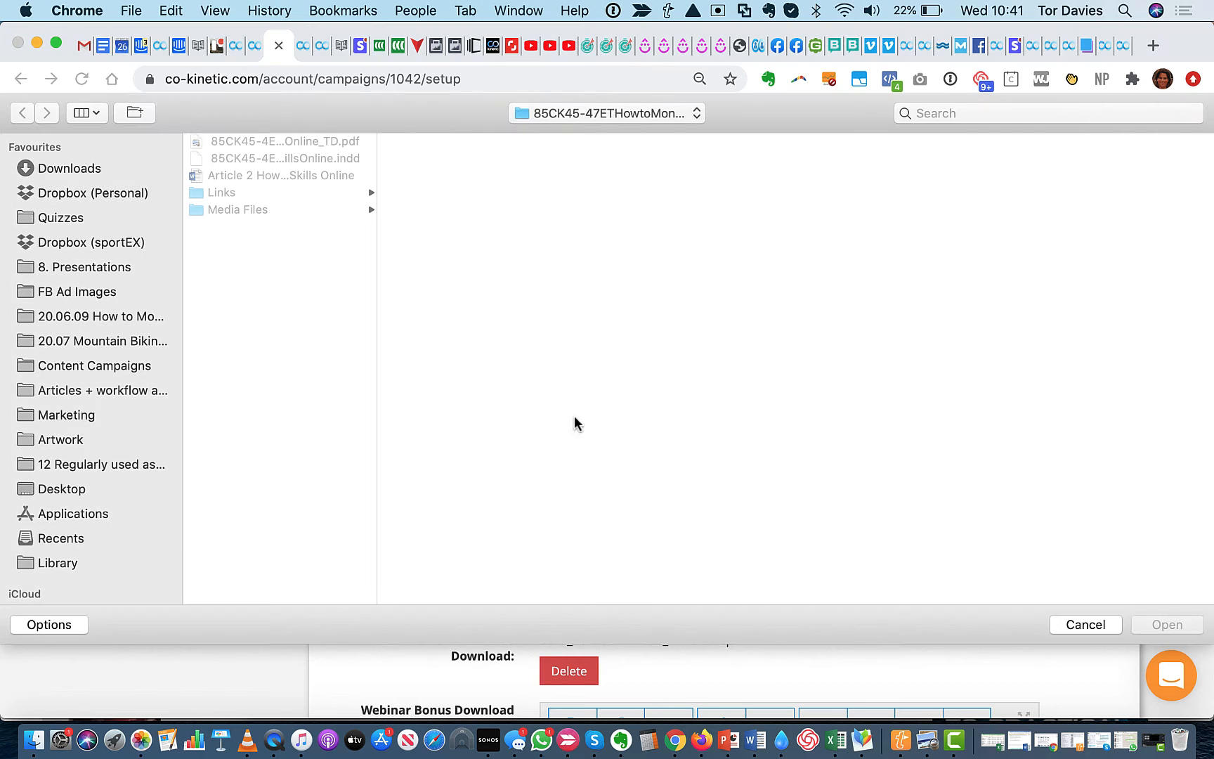
{"action": "left_click", "coordinate": [585, 113]}
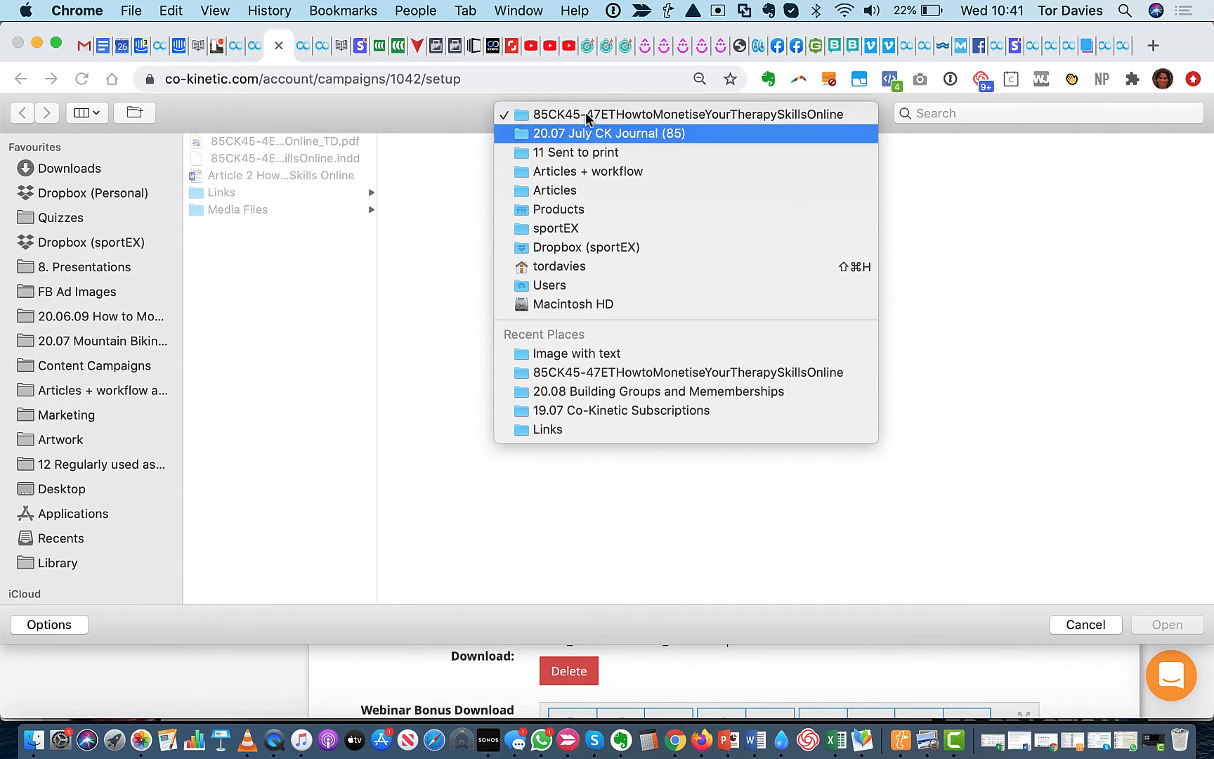
{"action": "left_click", "coordinate": [595, 358]}
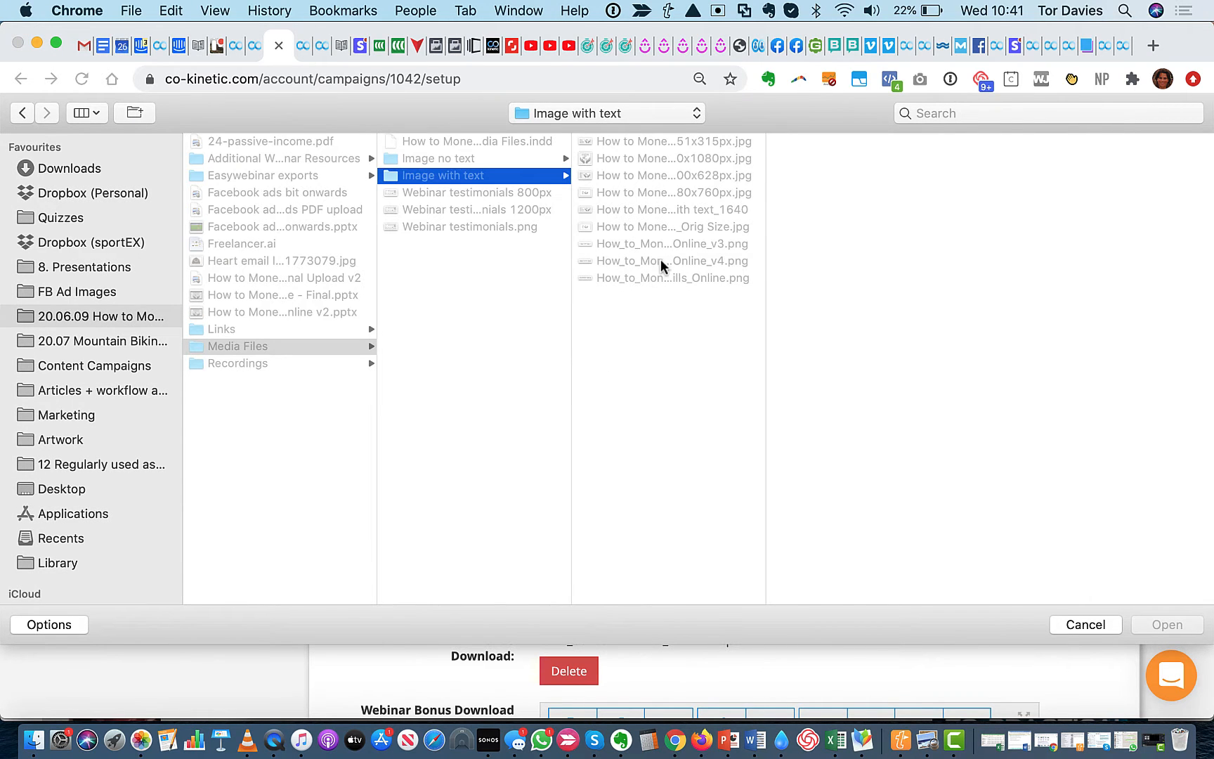
{"action": "left_click", "coordinate": [663, 261]}
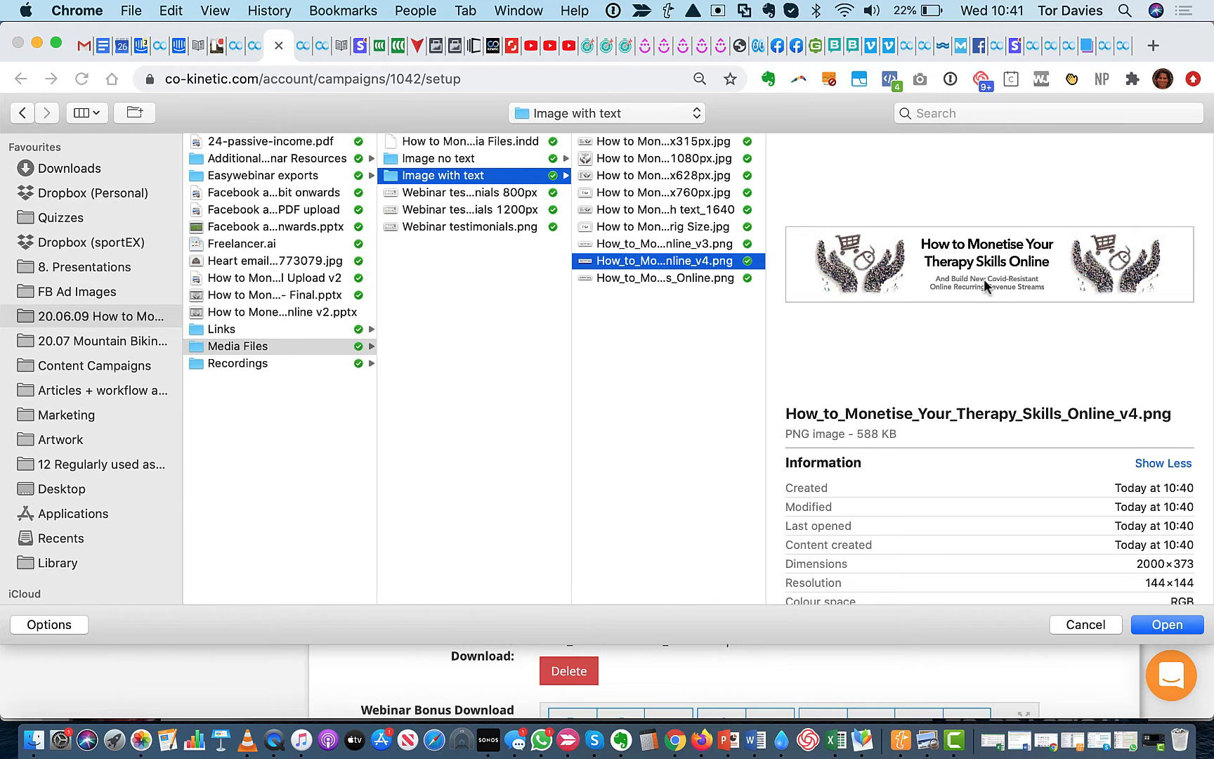
{"action": "left_click", "coordinate": [1170, 627]}
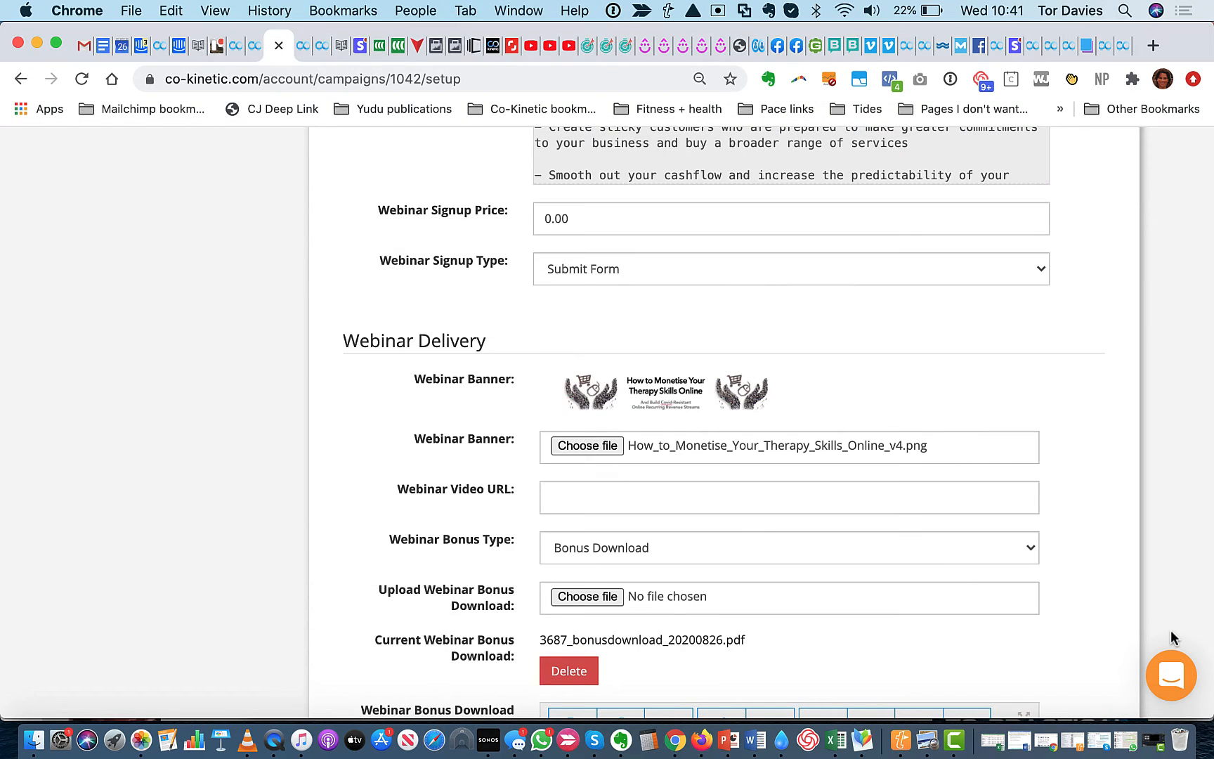
Save the campaign's landing page details with the new banner file
{"action": "scroll", "coordinate": [716, 648], "scroll_direction": "down", "scroll_amount": 15}
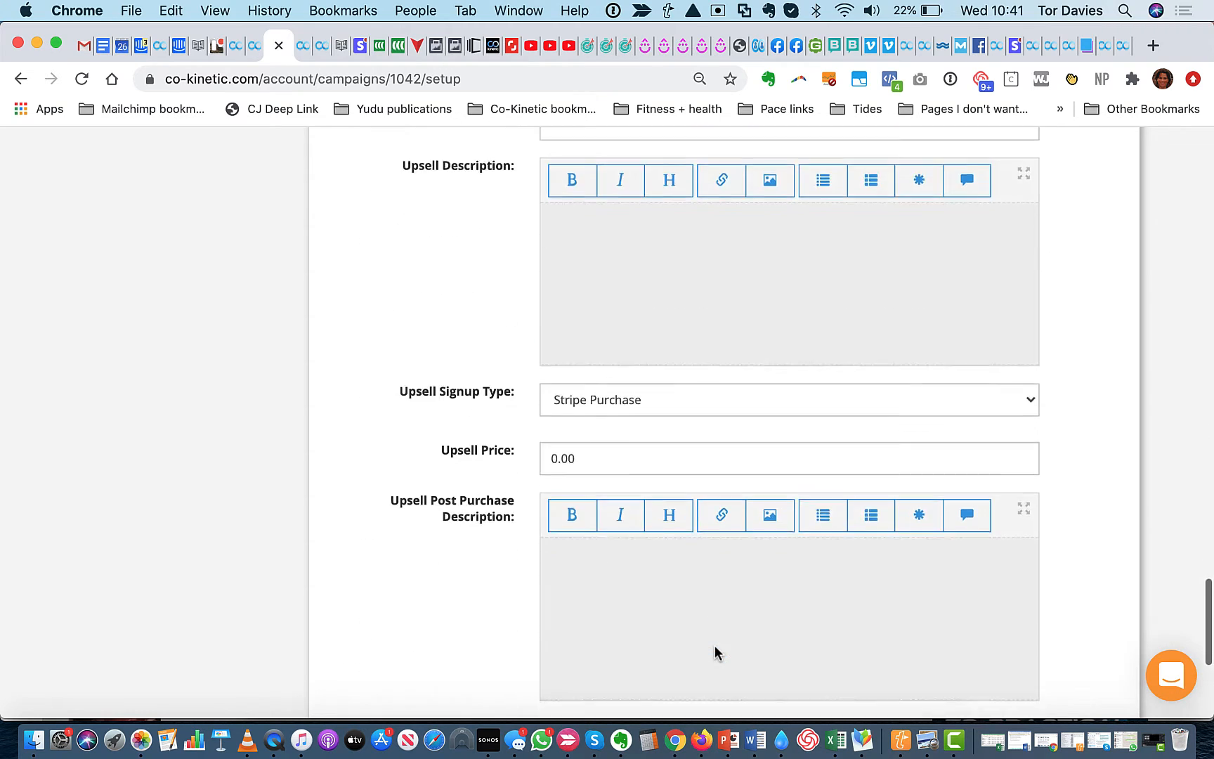
{"action": "scroll", "coordinate": [715, 645], "scroll_direction": "down", "scroll_amount": 3}
{"action": "left_click", "coordinate": [863, 444]}
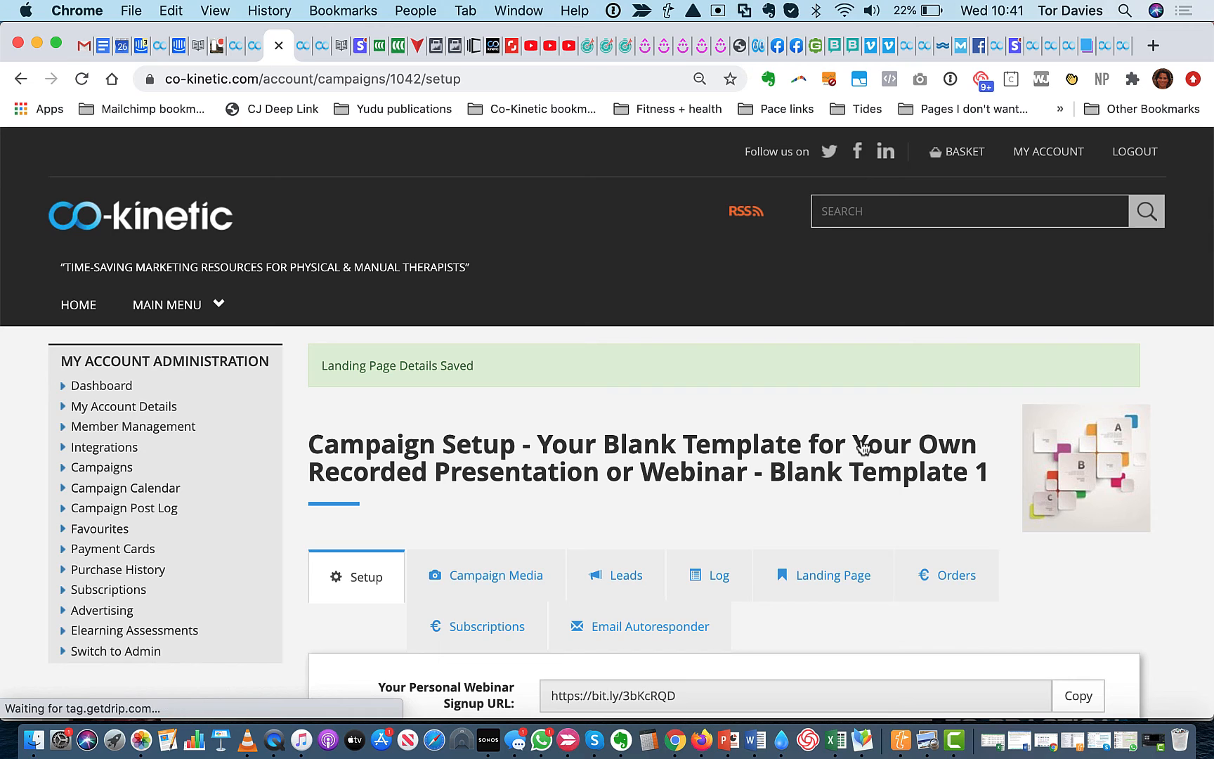
Go to the live webinar landing page and reload it twice to check the banner
{"action": "left_click", "coordinate": [767, 566]}
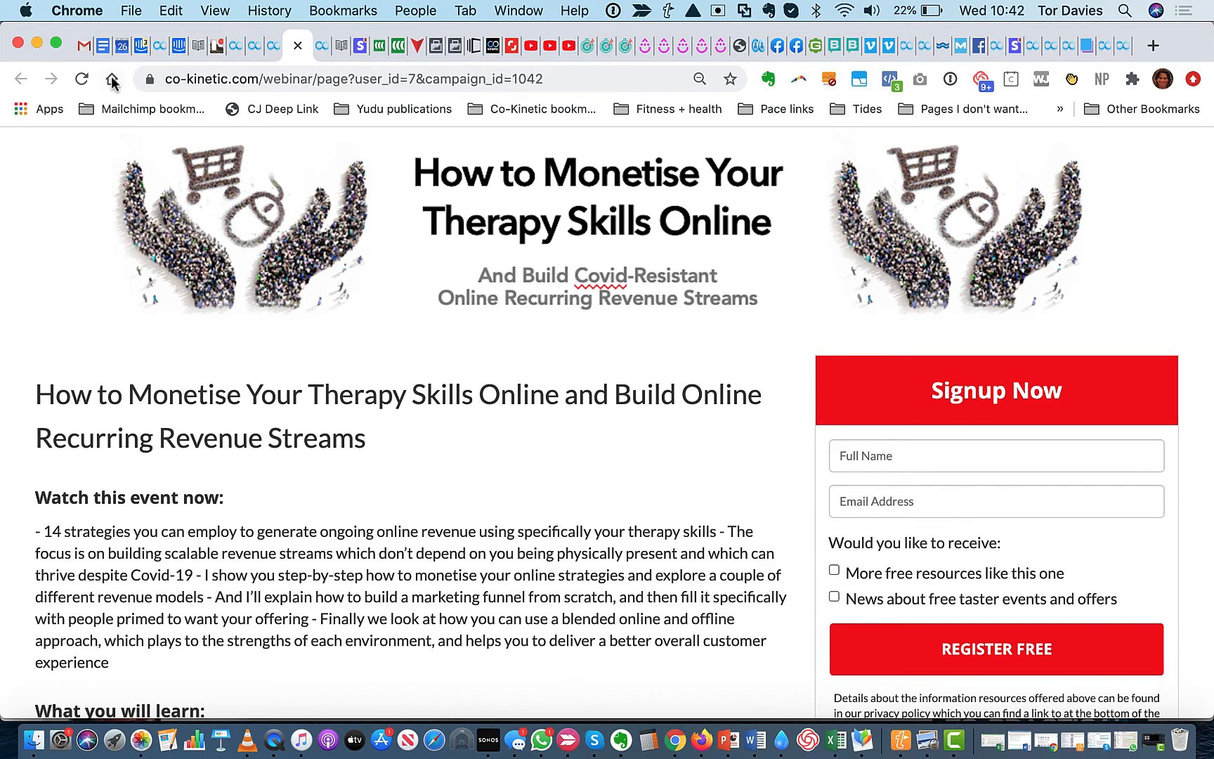
{"action": "left_click", "coordinate": [81, 78]}
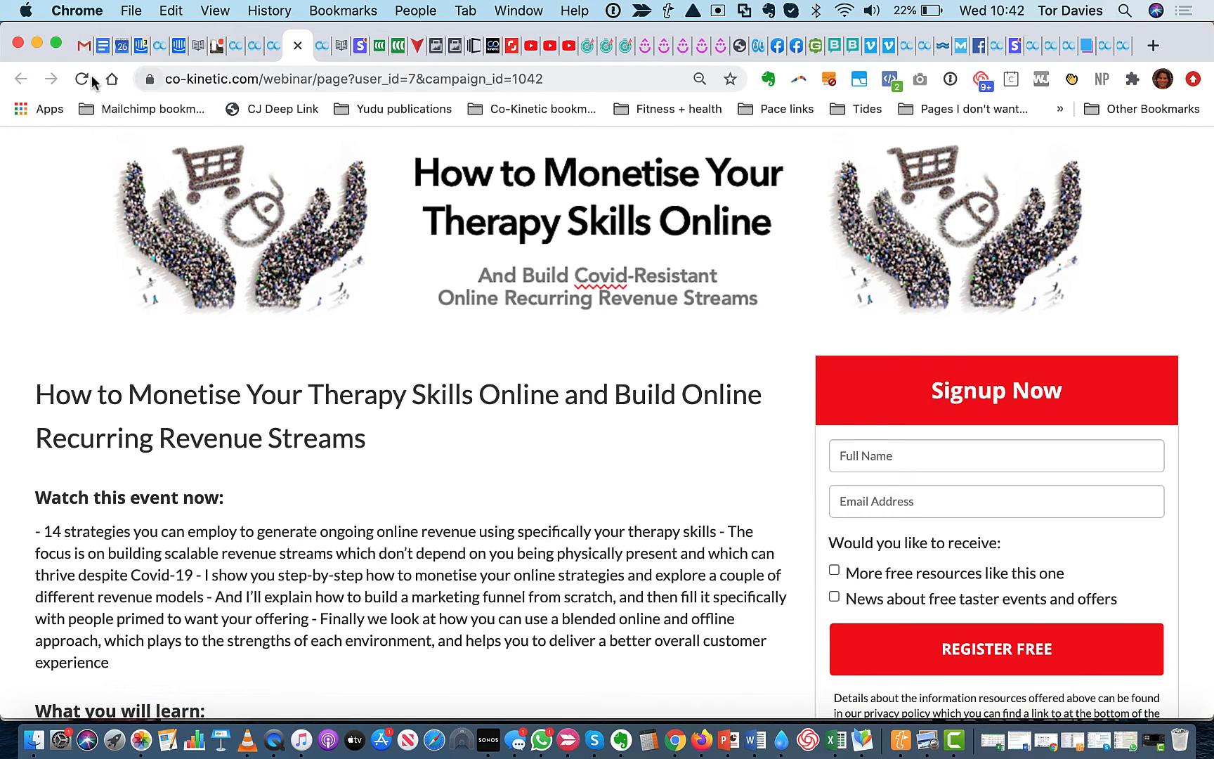
{"action": "left_click", "coordinate": [81, 79]}
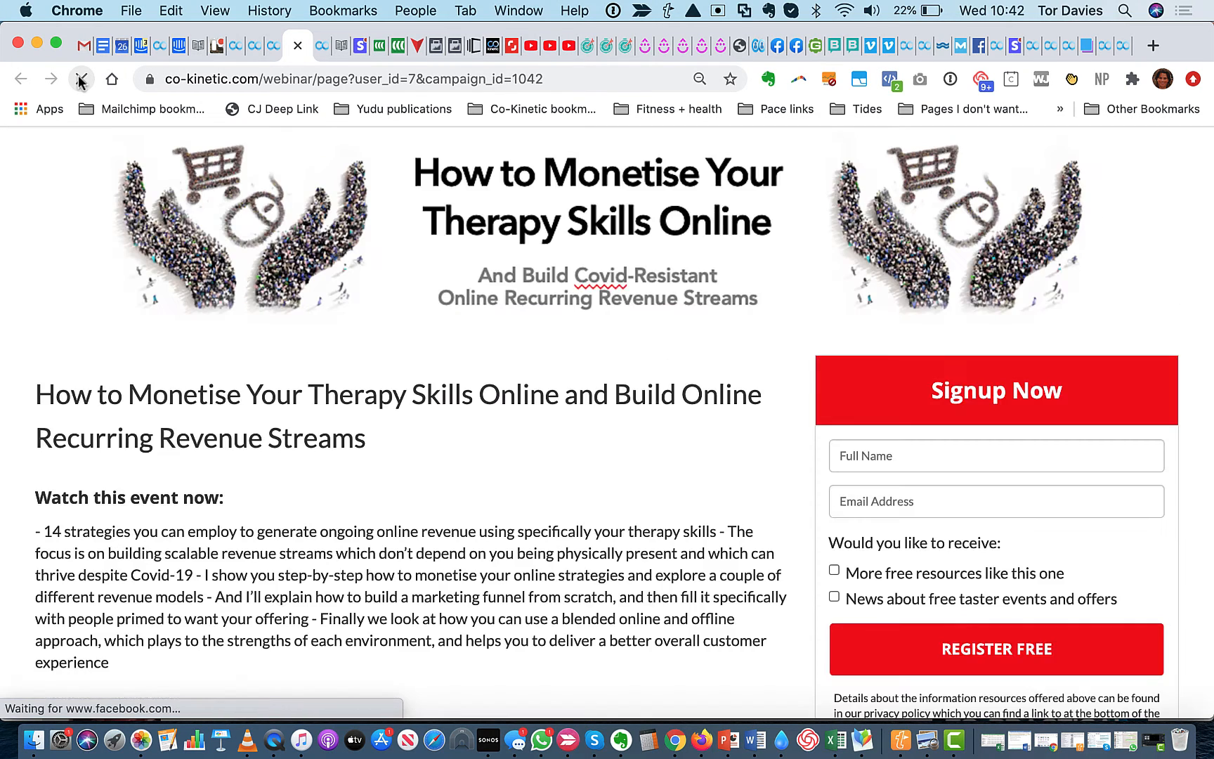
Copy the webinar landing page address, then switch to Firefox and close the Facebook lead ads and first mountain biking landing page tabs
{"action": "left_click", "coordinate": [546, 83]}
{"action": "key", "text": "super+c"}
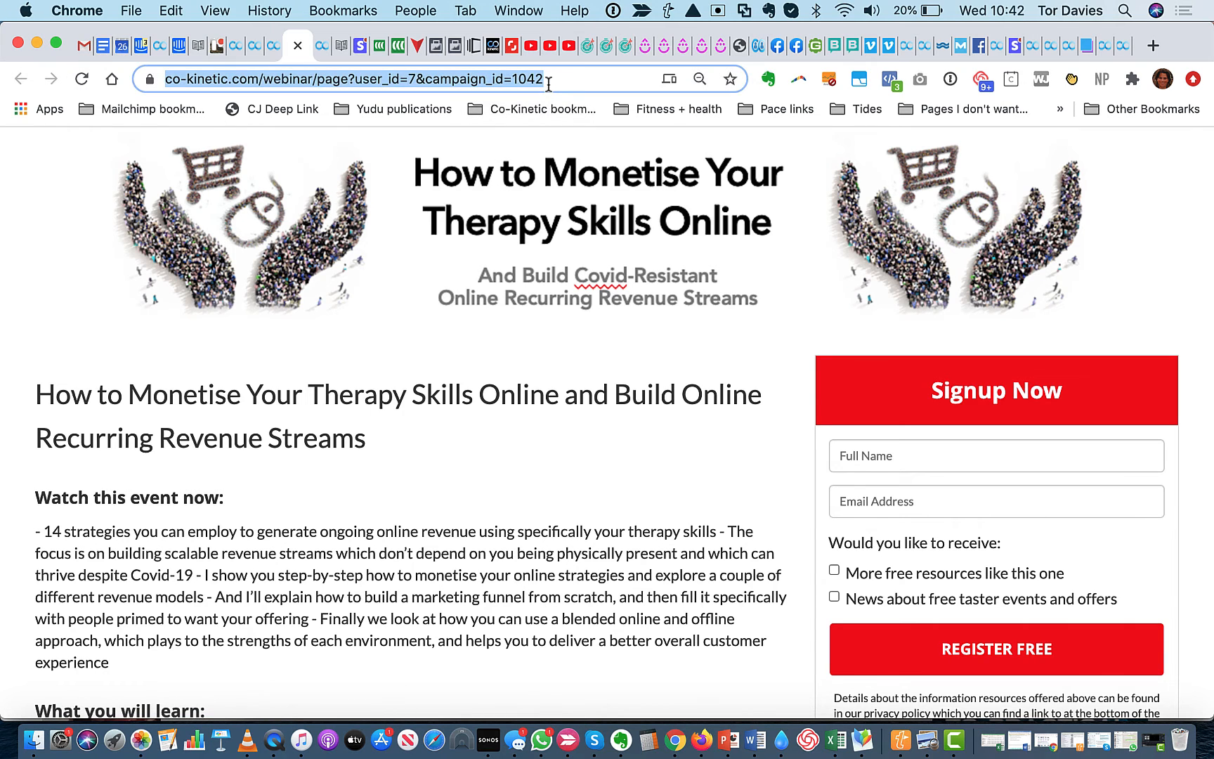
{"action": "left_click", "coordinate": [702, 741]}
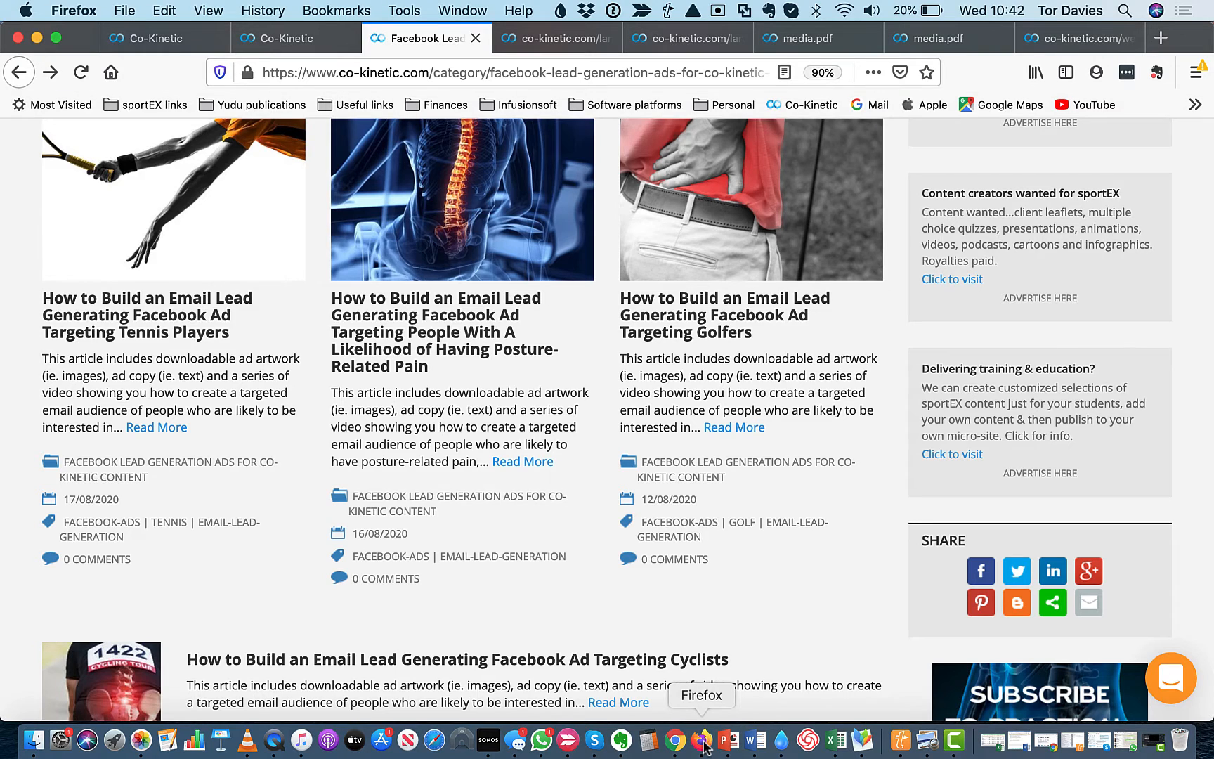
{"action": "left_click", "coordinate": [476, 41]}
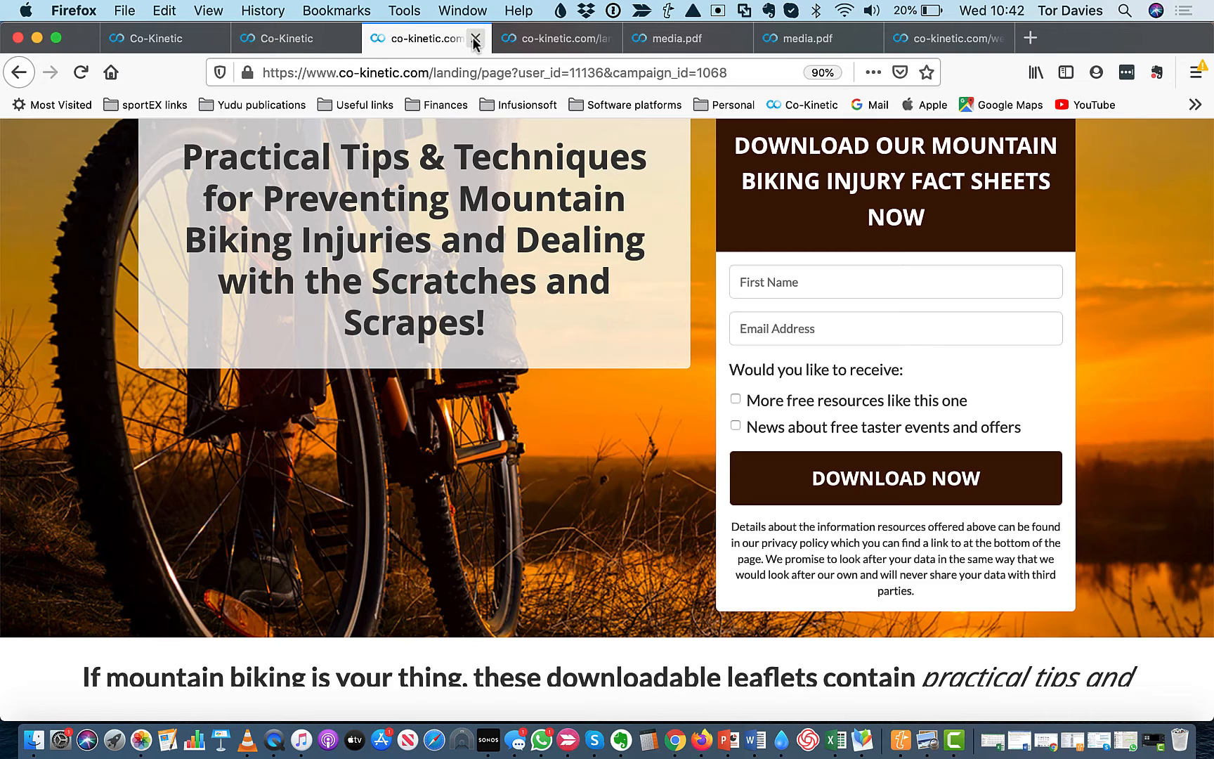
{"action": "left_click", "coordinate": [474, 38]}
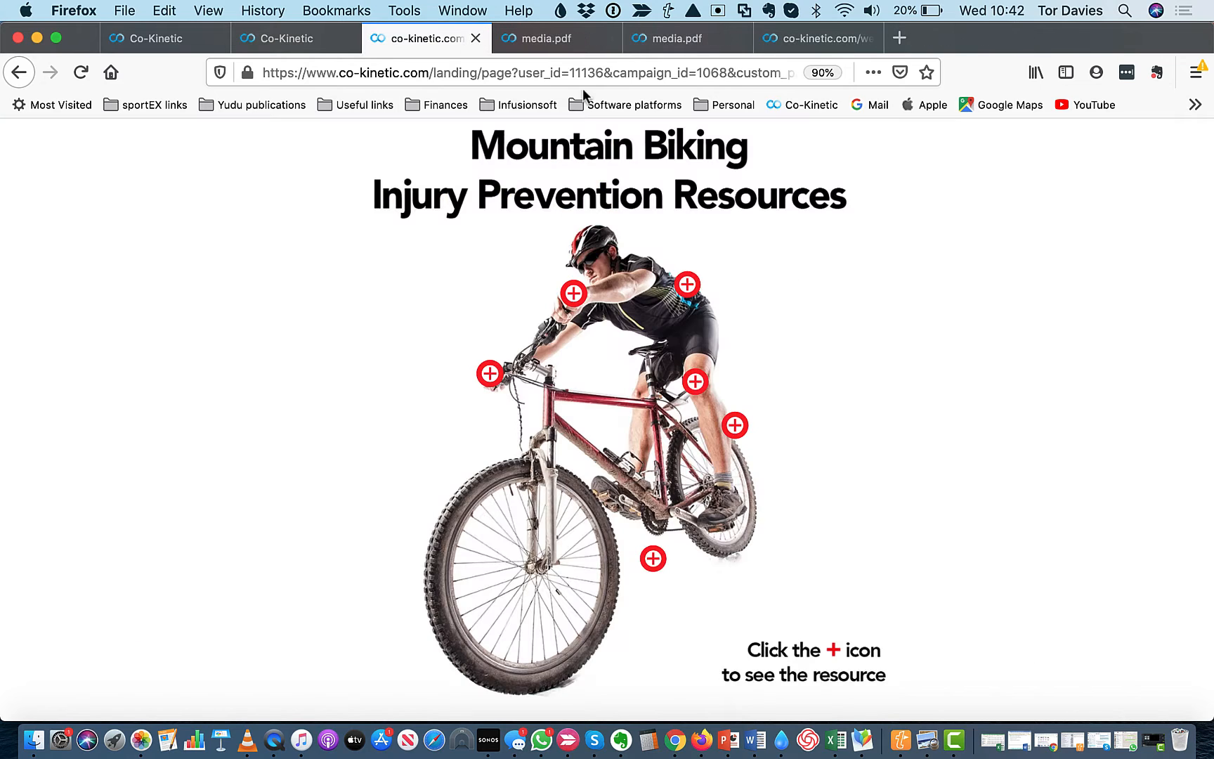
Open the copied campaign 1042 webinar page address in a new Firefox tab and examine the banner and signup page
{"action": "left_click", "coordinate": [903, 39]}
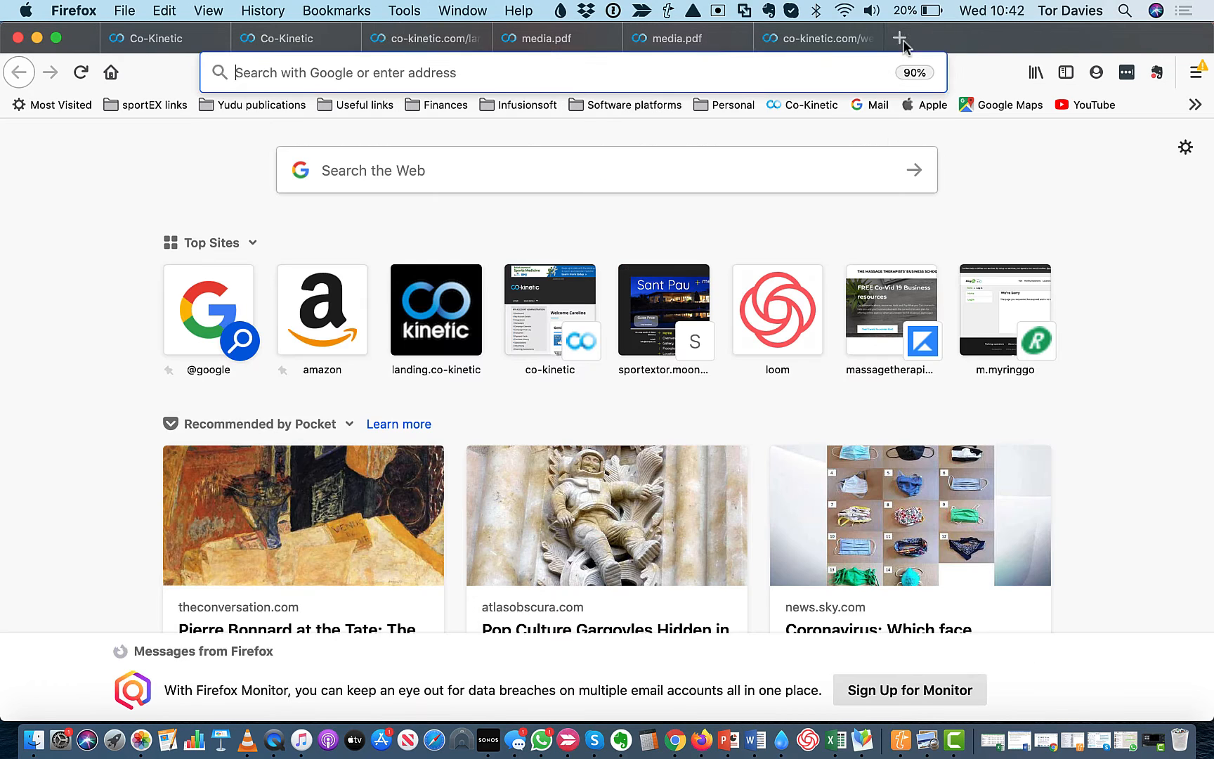
{"action": "left_click", "coordinate": [508, 67]}
{"action": "key", "text": "super+v"}
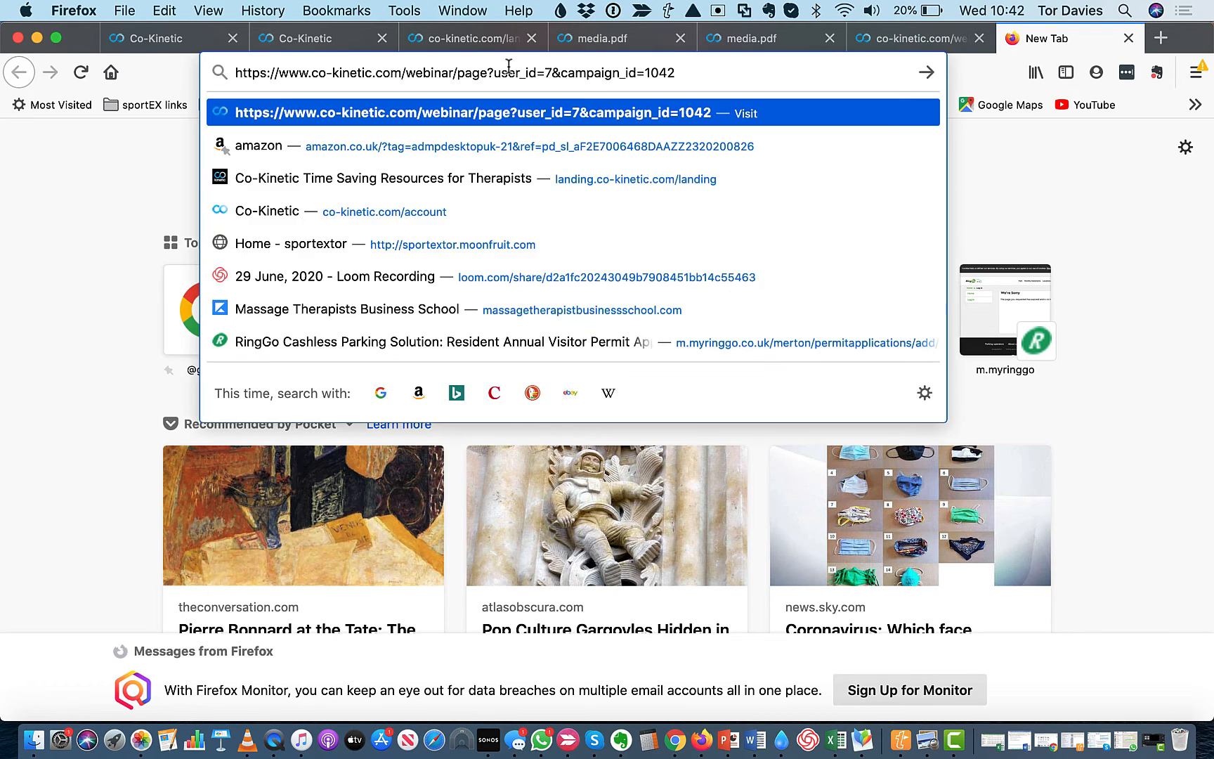
{"action": "key", "text": "Return"}
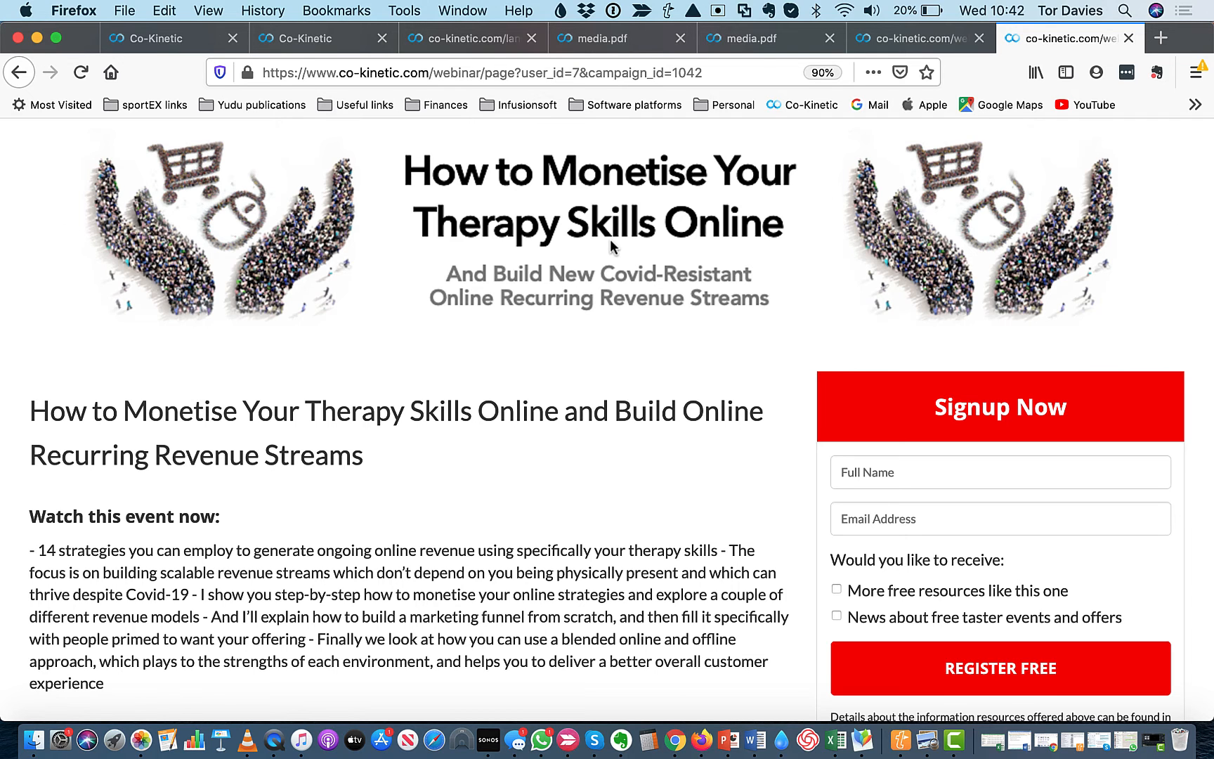
{"action": "scroll", "coordinate": [610, 241], "scroll_direction": "down", "scroll_amount": 2}
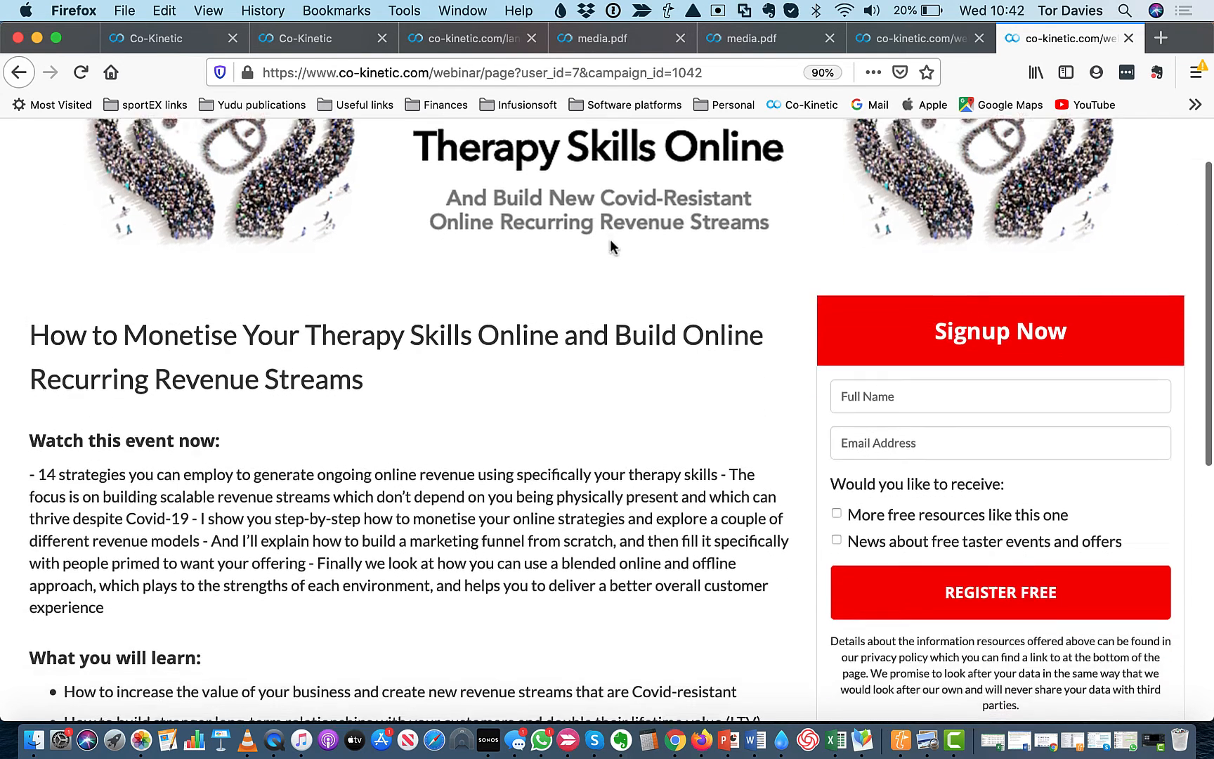
{"action": "scroll", "coordinate": [610, 246], "scroll_direction": "up", "scroll_amount": 2}
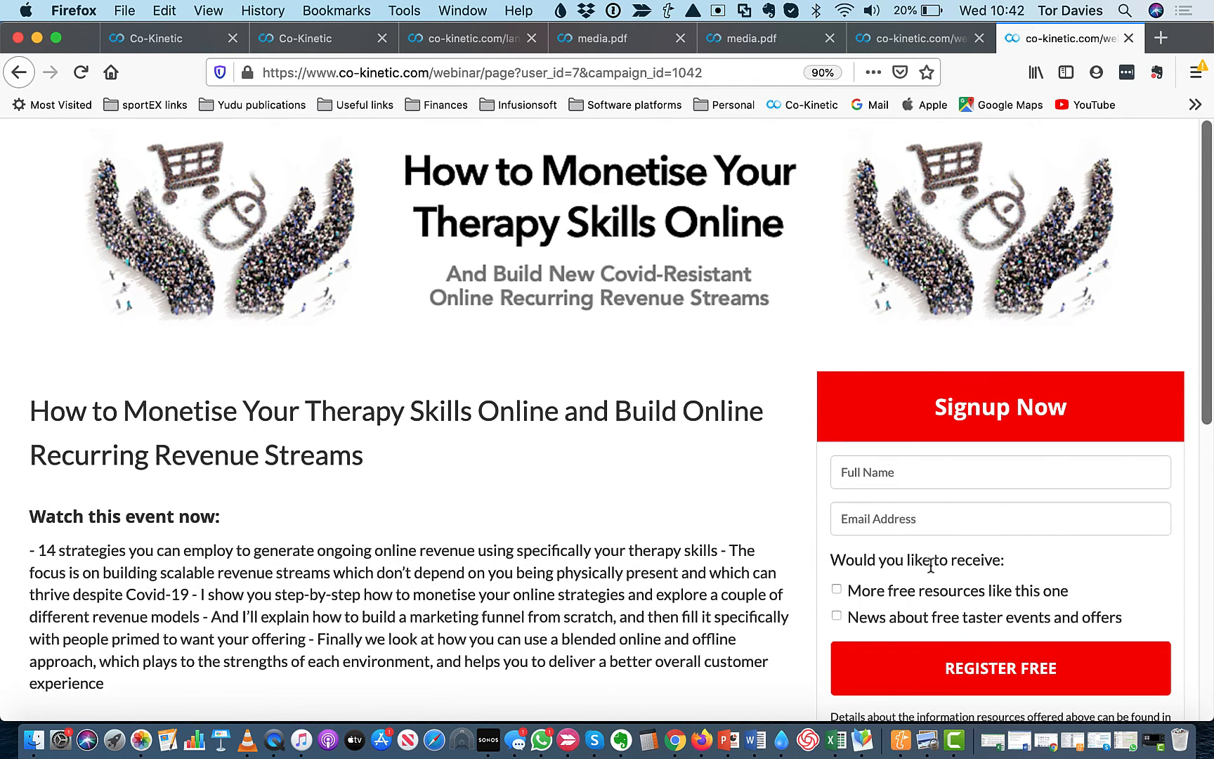
{"action": "scroll", "coordinate": [934, 564], "scroll_direction": "down", "scroll_amount": 1}
{"action": "scroll", "coordinate": [931, 565], "scroll_direction": "up", "scroll_amount": 1}
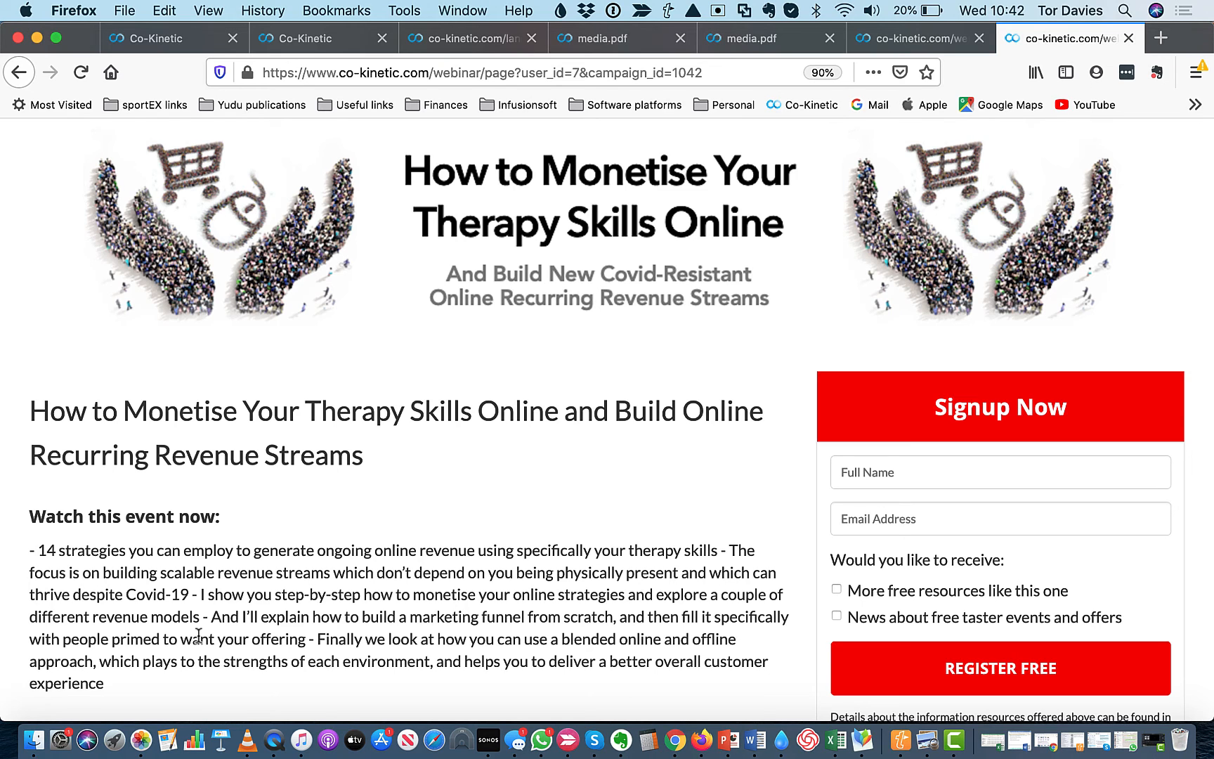
Switch to PowerPoint to view the banner design on slide 2
{"action": "left_click", "coordinate": [729, 742]}
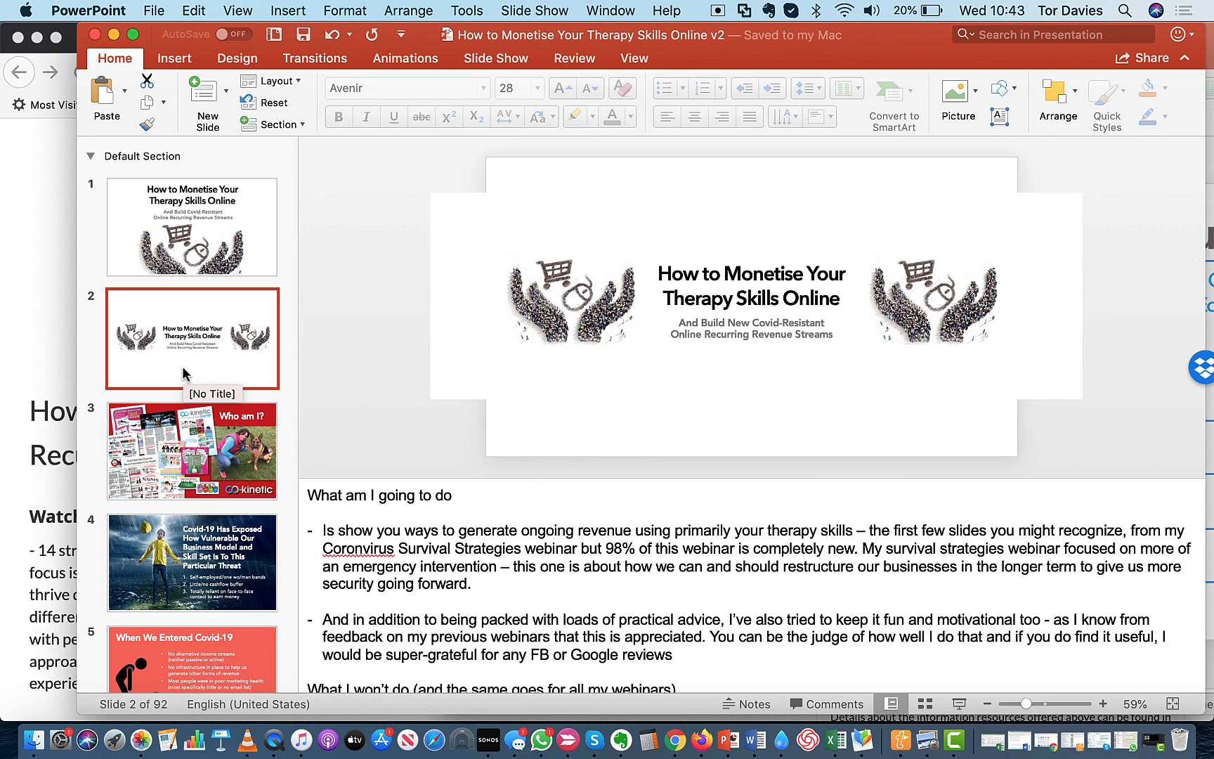
{"action": "left_click", "coordinate": [956, 742]}
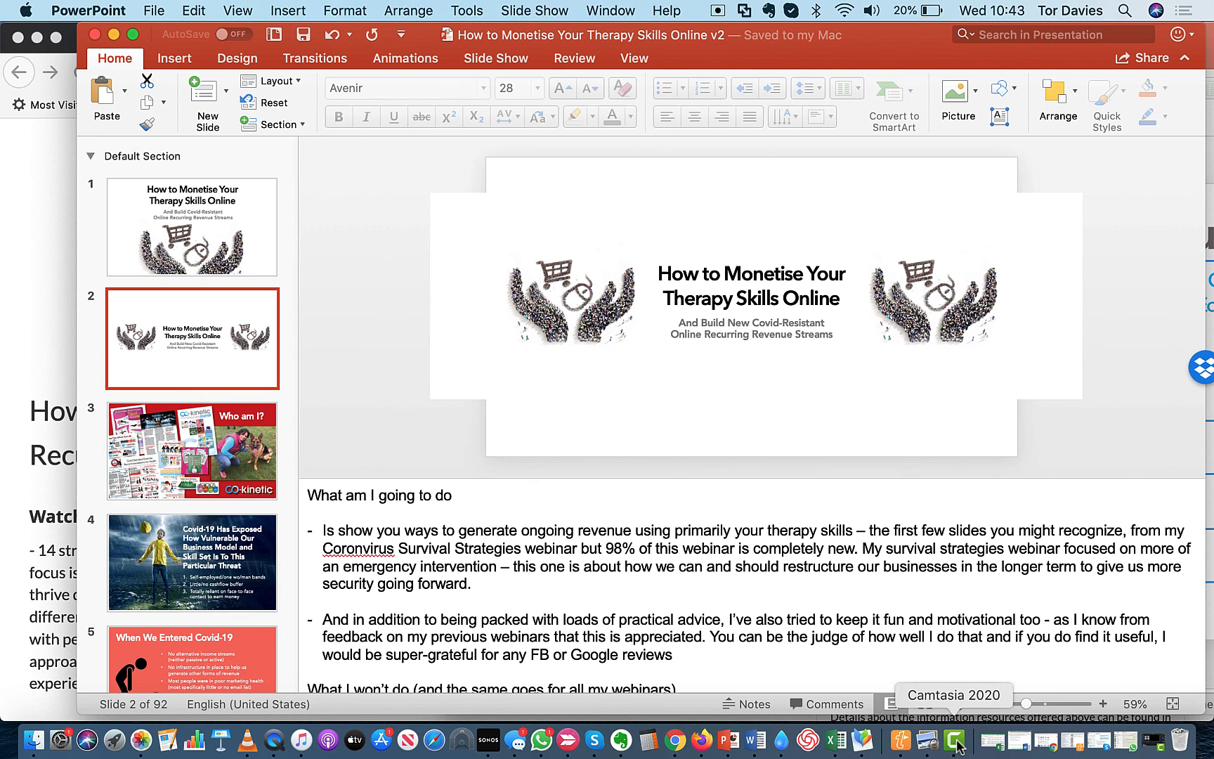